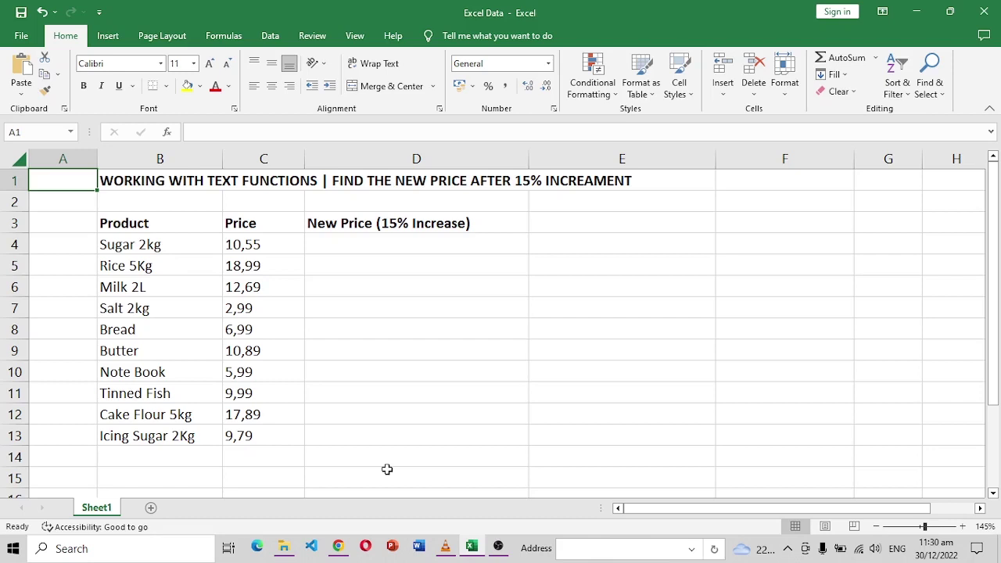
Try to calculate the increased price for Sugar 2kg in D4 with the formula =C4*1.15
left_click(399, 240)
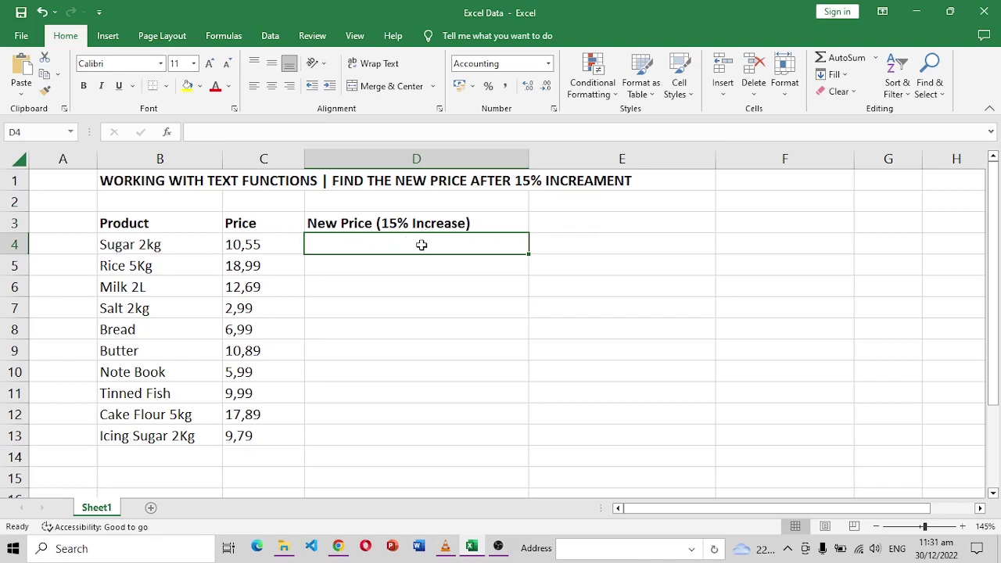
type("=")
left_click(243, 245)
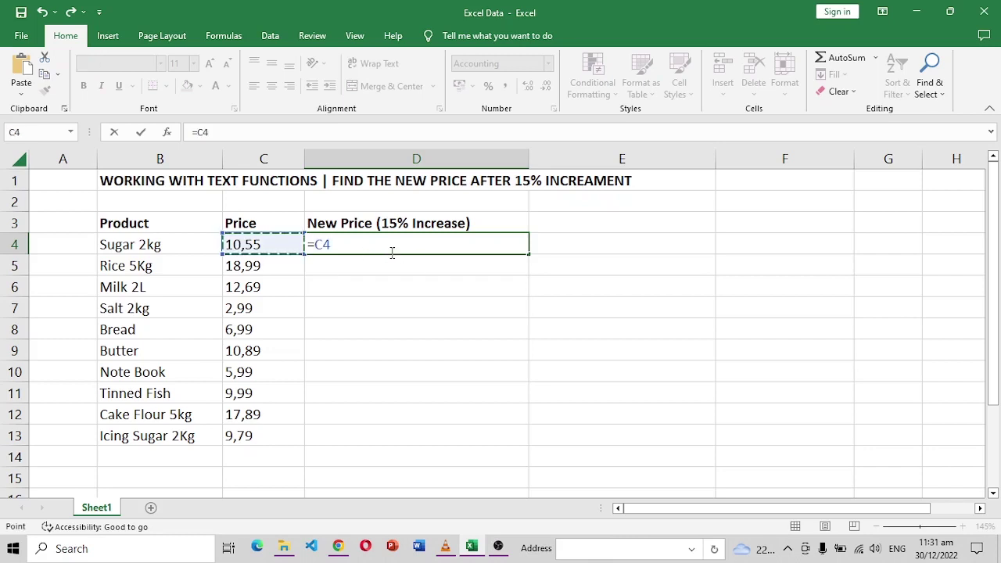
type("*")
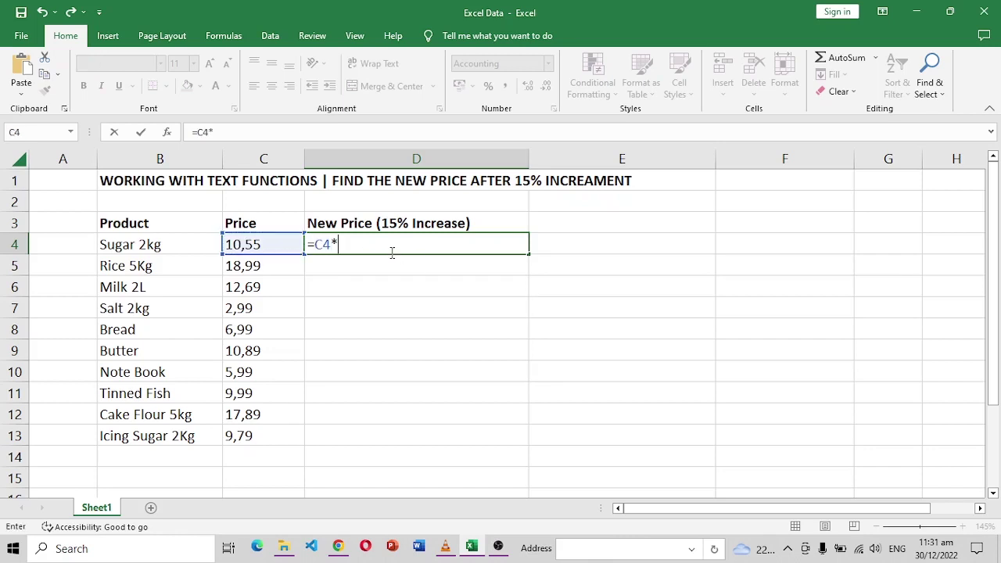
type("1.15")
key("Return")
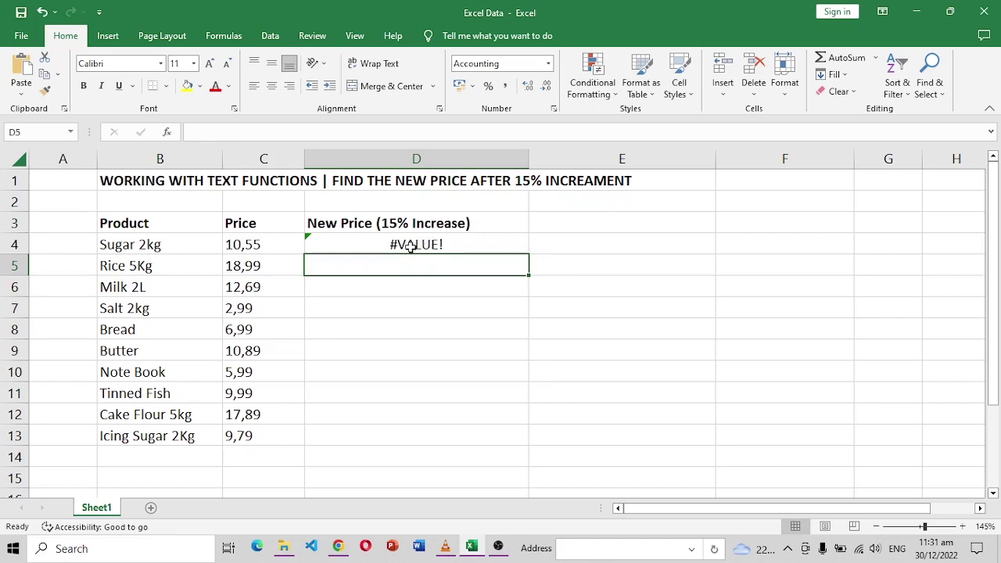
left_click(412, 246)
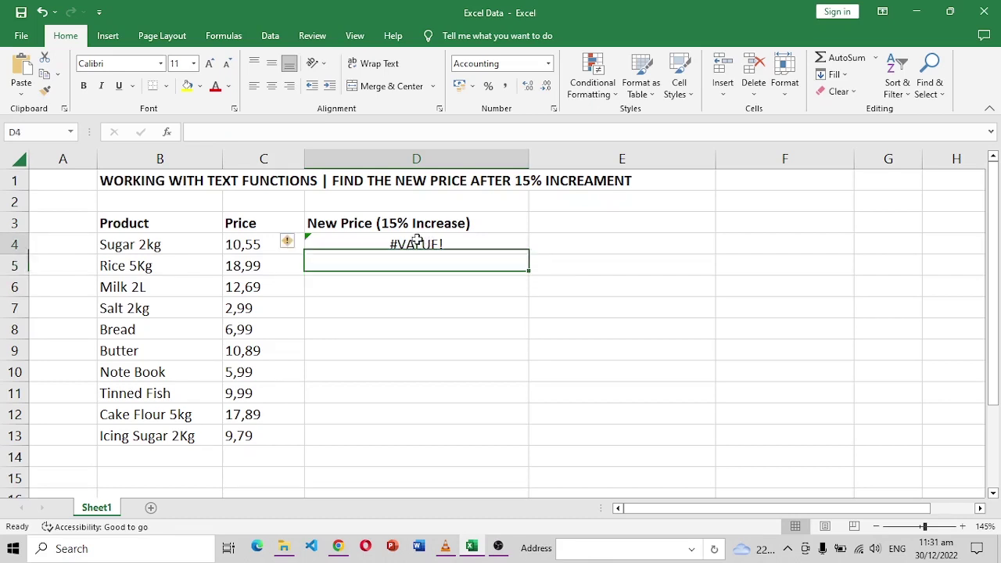
mouse_move(287, 246)
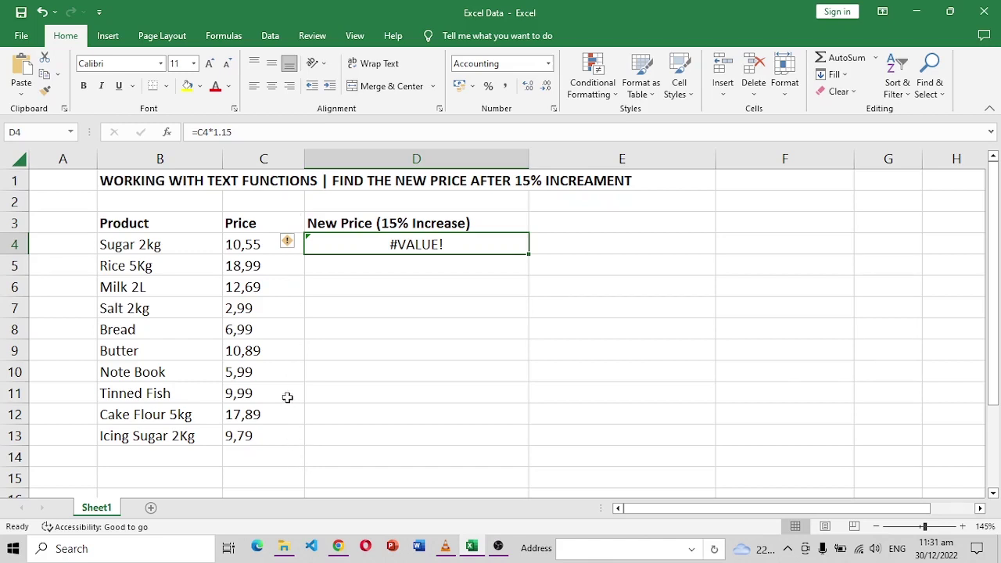
Enter the sample number 85746587 in E4 for comparison with the alignment of the Price column
left_click(634, 240)
type("85746587")
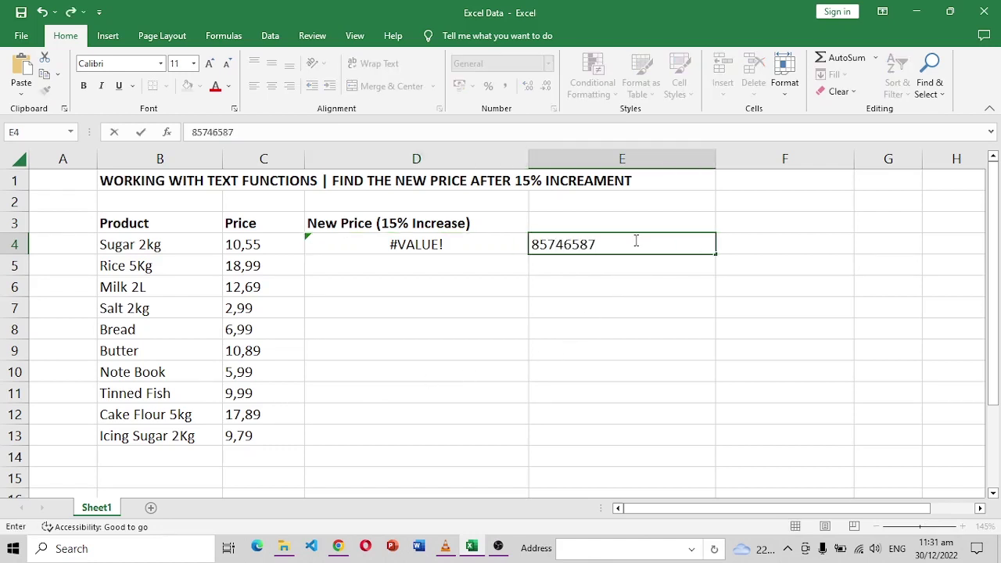
key("Return")
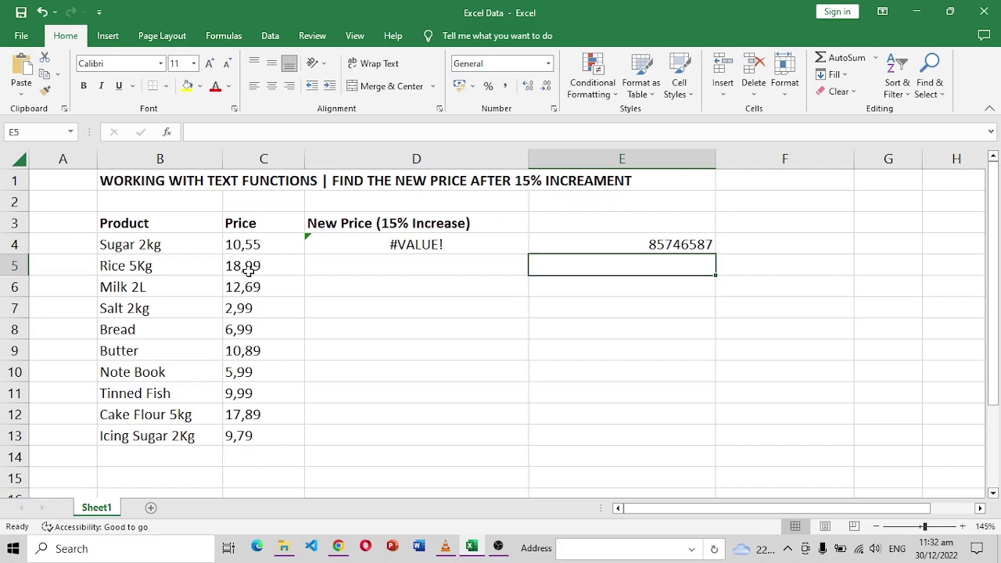
Clear the sample number from E4 and the price formula from D4
left_click(654, 244)
key("Delete")
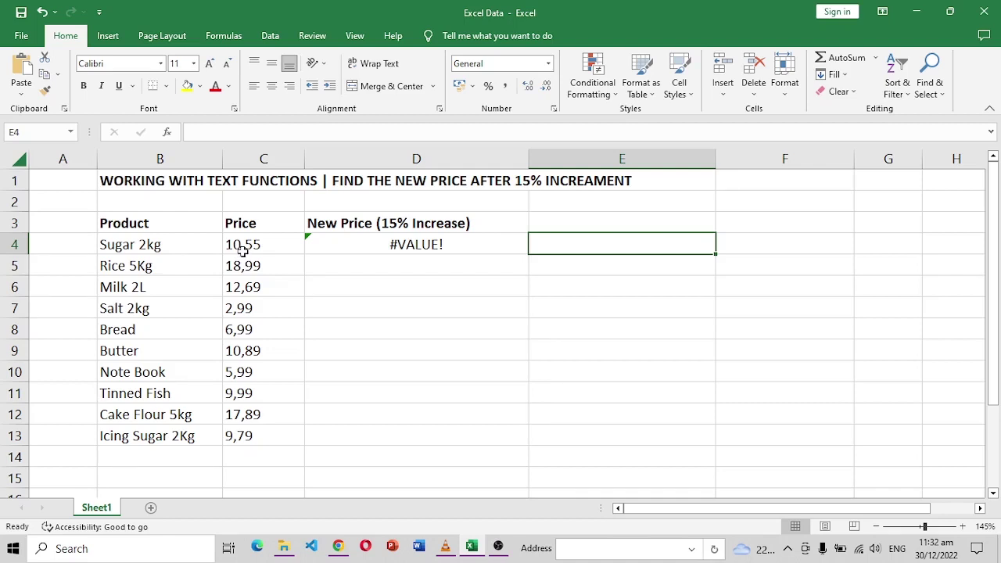
left_click(345, 247)
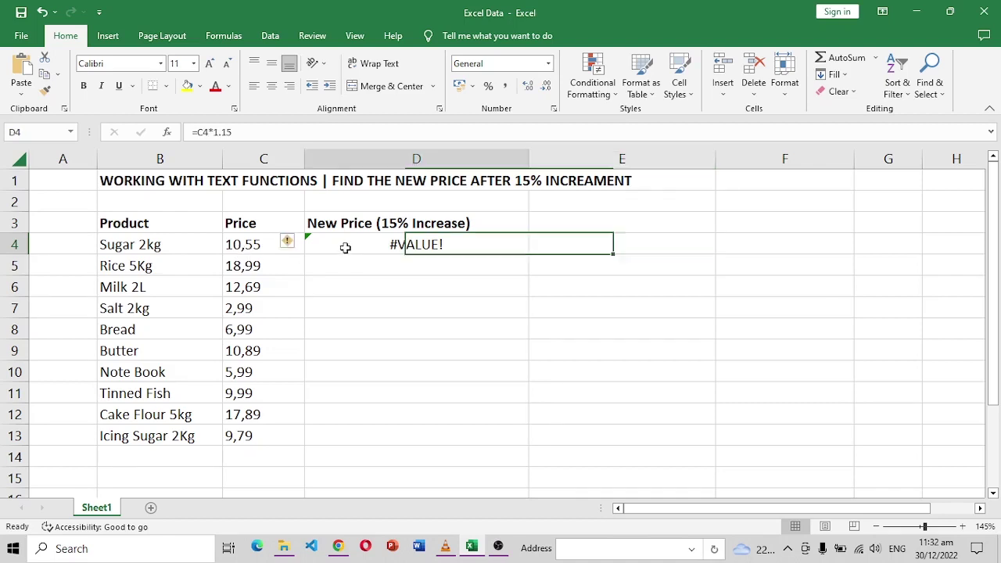
key("Delete")
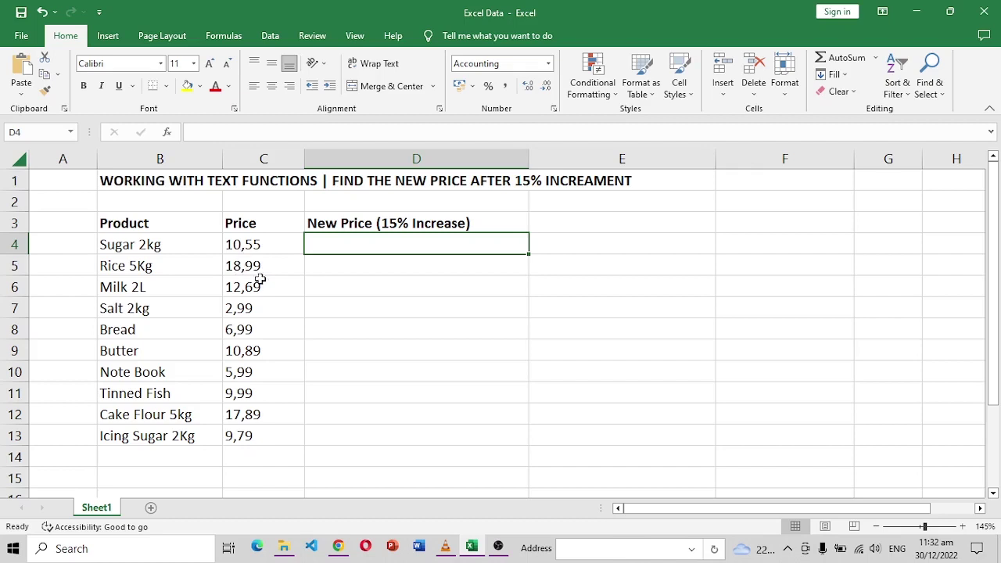
Add the column heading "Turn , into ." in E3, beside the New Price heading
left_click(243, 249)
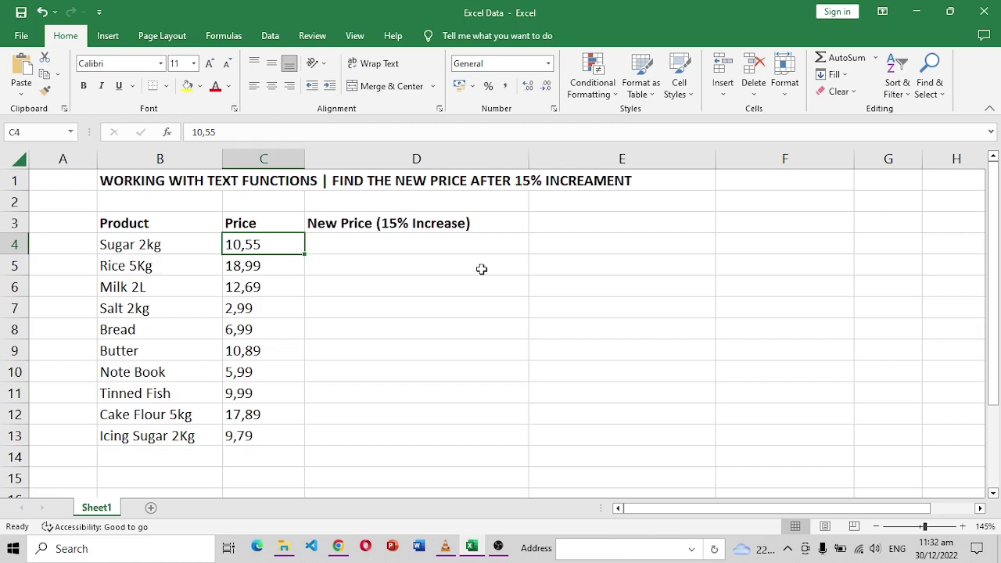
left_click(574, 223)
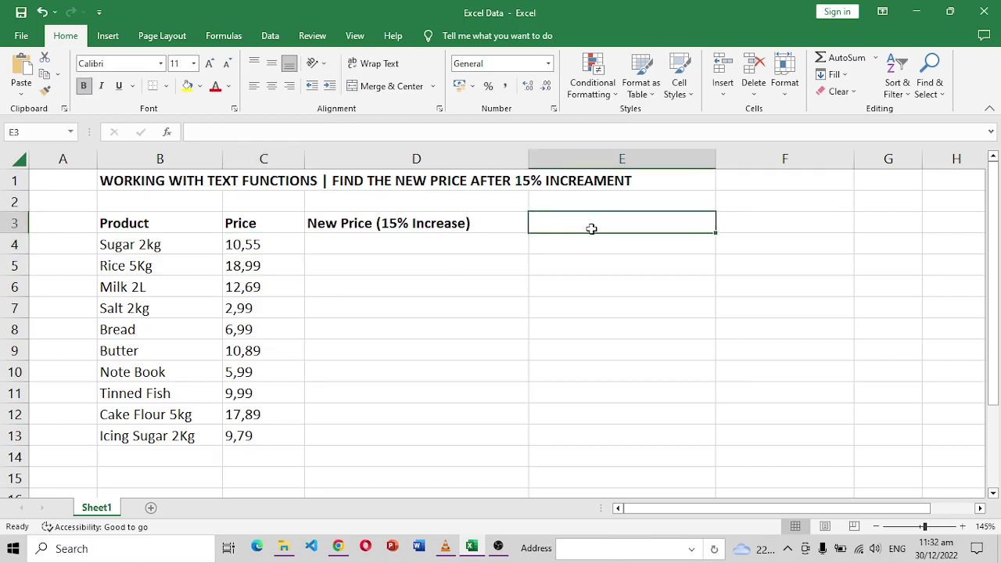
type("Turn ")
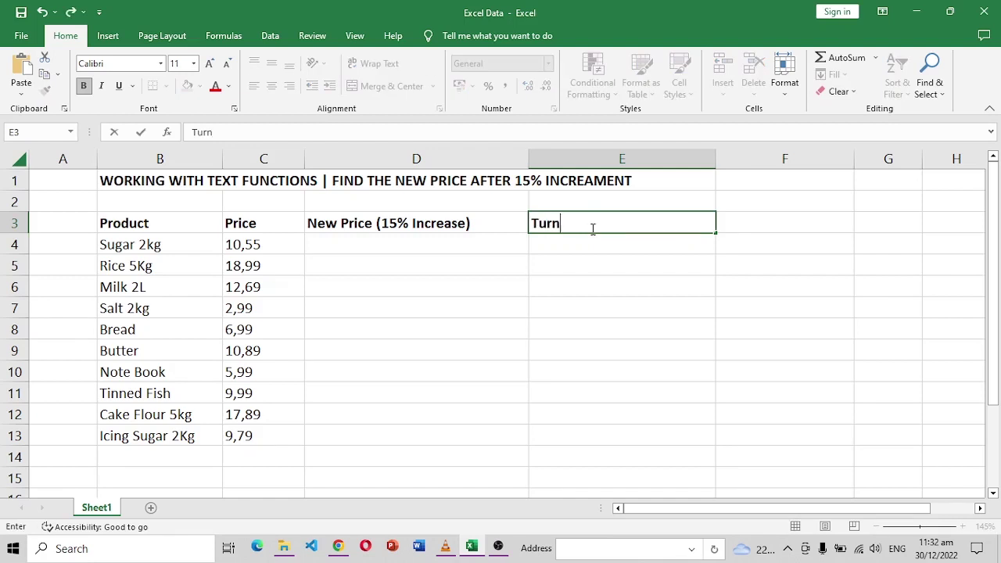
type(", into .")
left_click(579, 244)
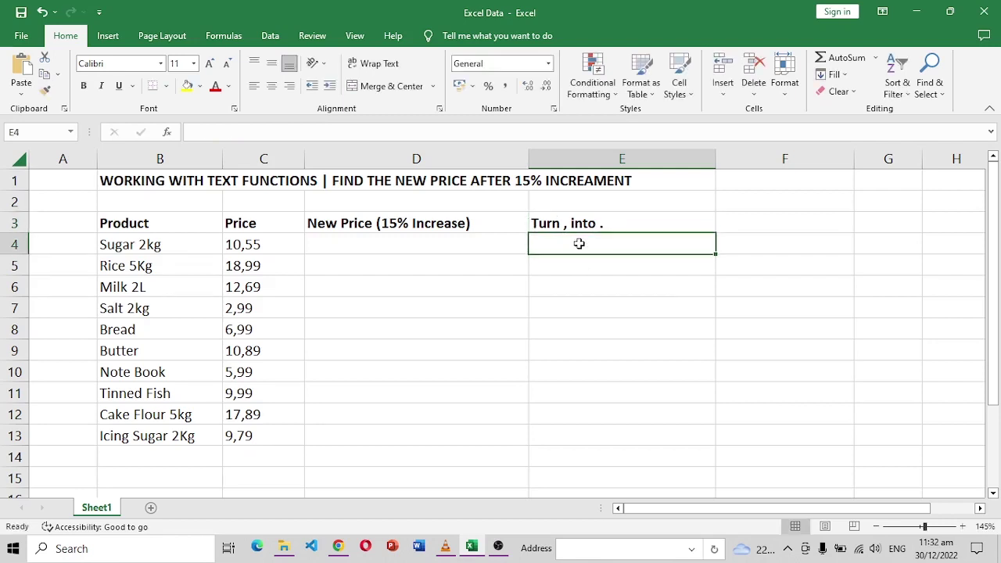
Replace the price commas with points using =SUBSTITUTE(C4,",",".") in E4 and fill the formula down to E13
type("=")
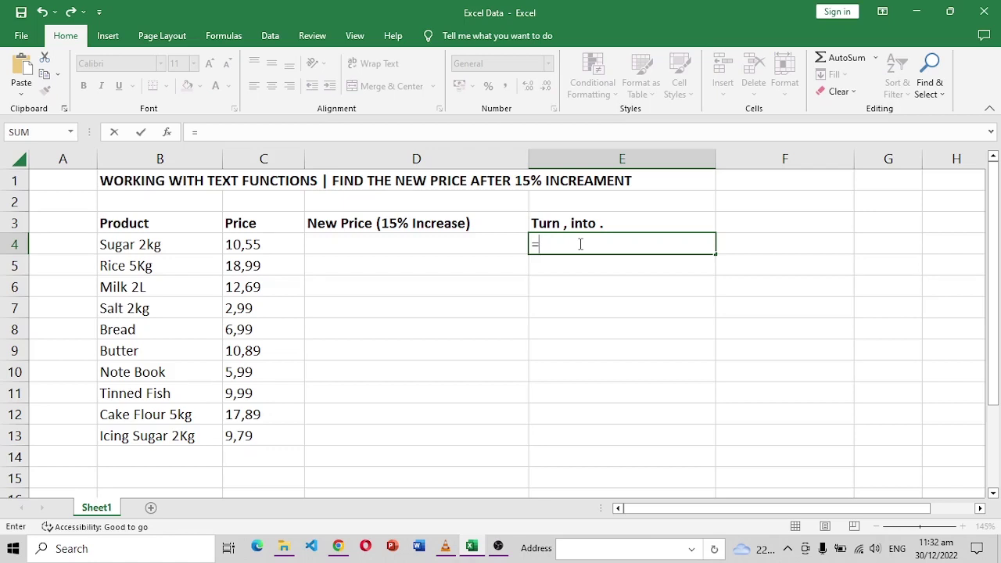
type("SU")
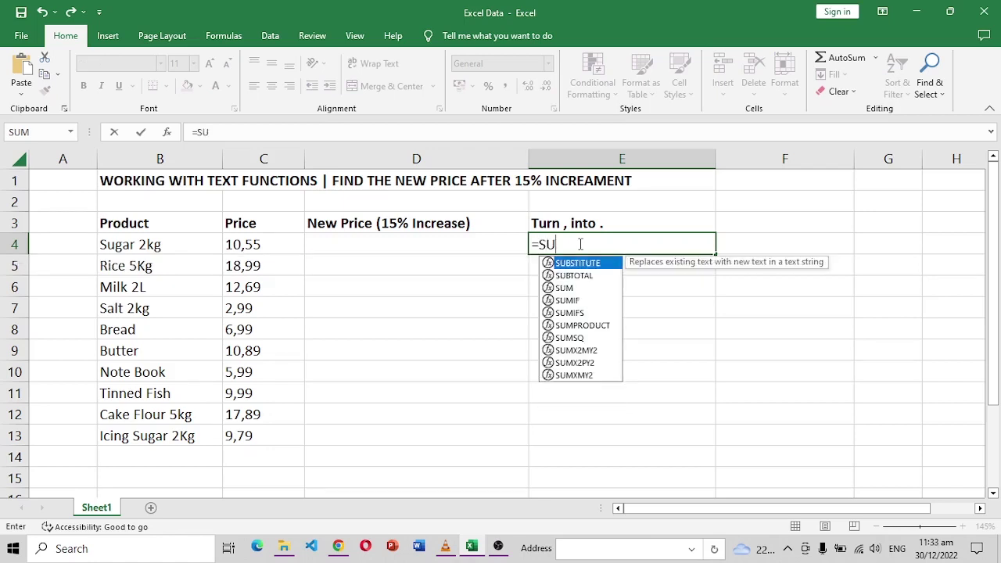
type("B")
key("Tab")
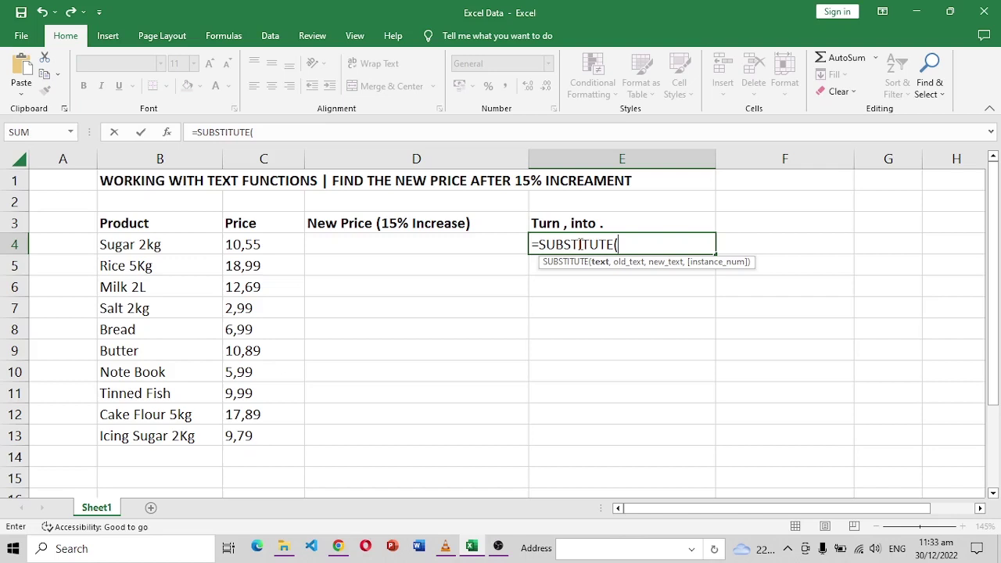
left_click(234, 247)
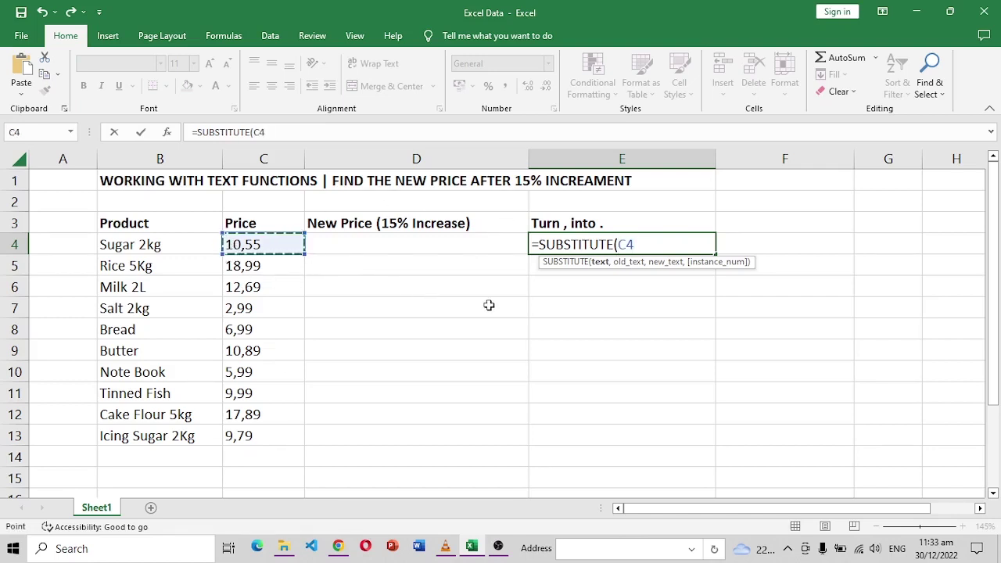
type(",")
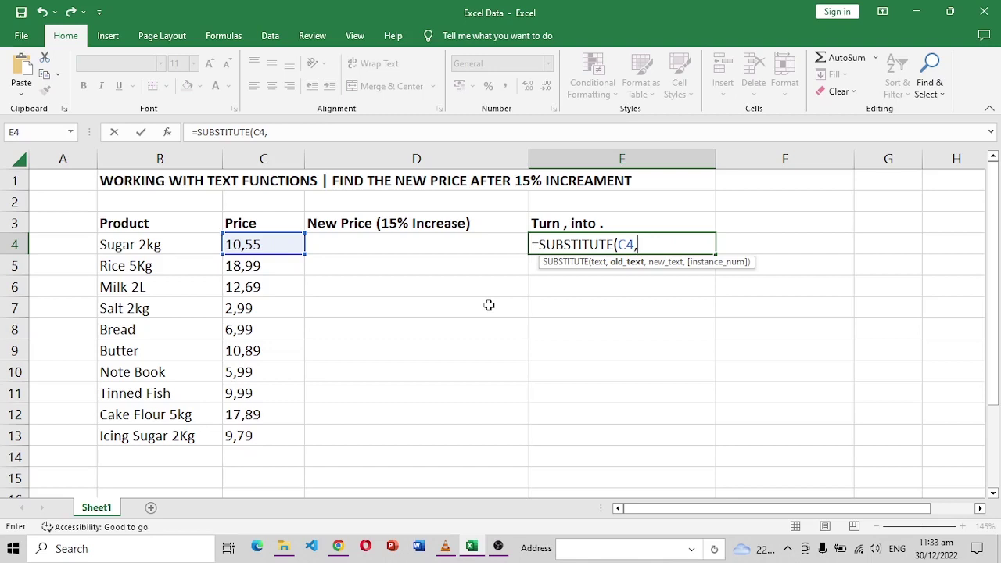
type("\"")
type(",\",\".")
type("\\")
key("BackSpace")
key("BackSpace")
type(",\",")
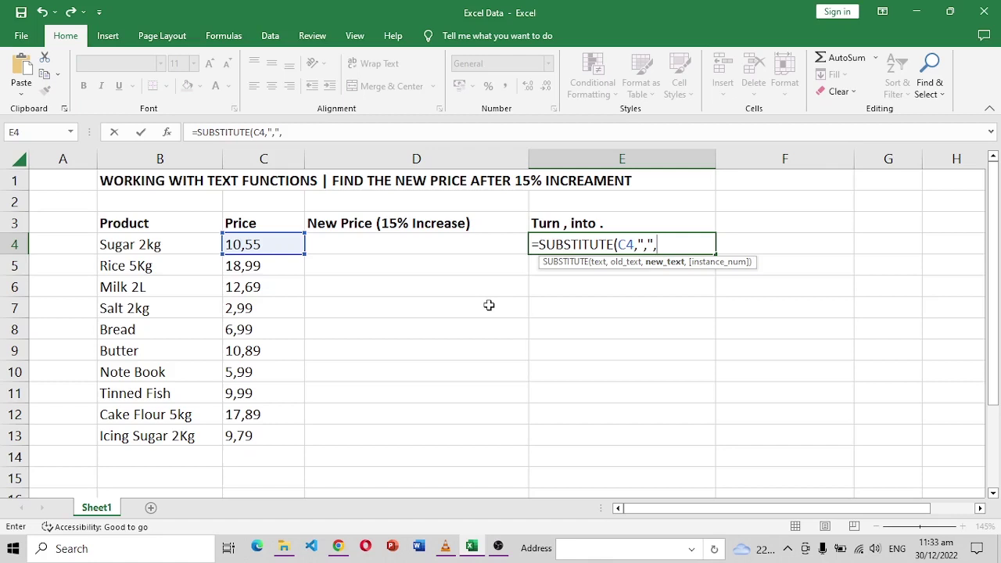
type("\". \")")
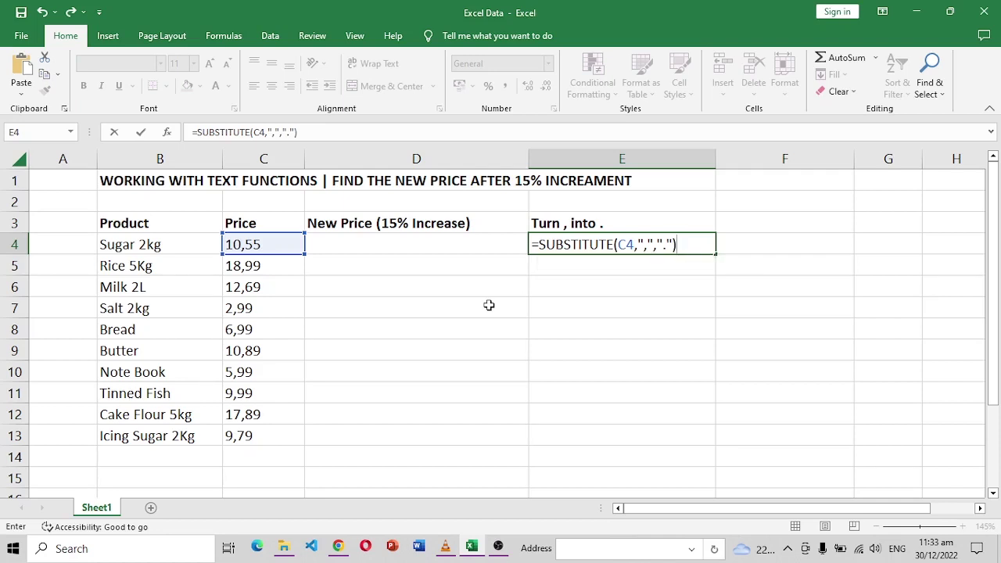
key("Return")
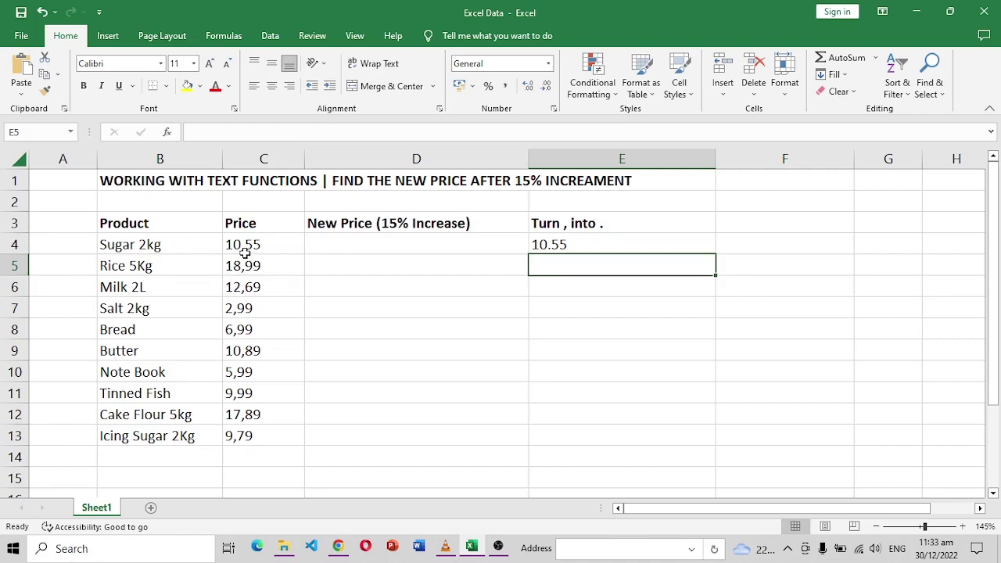
left_click(599, 247)
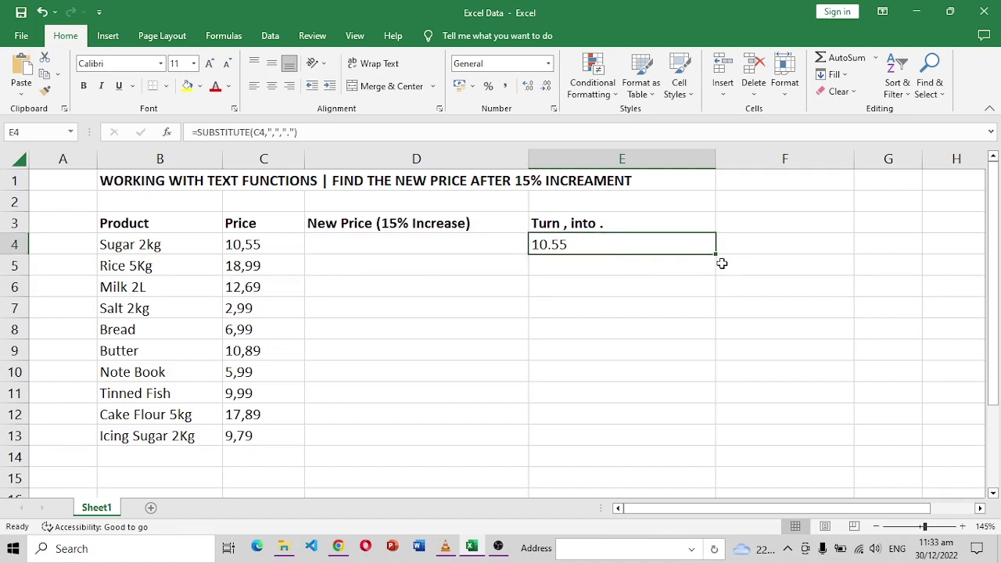
left_click_drag(715, 254, 717, 440)
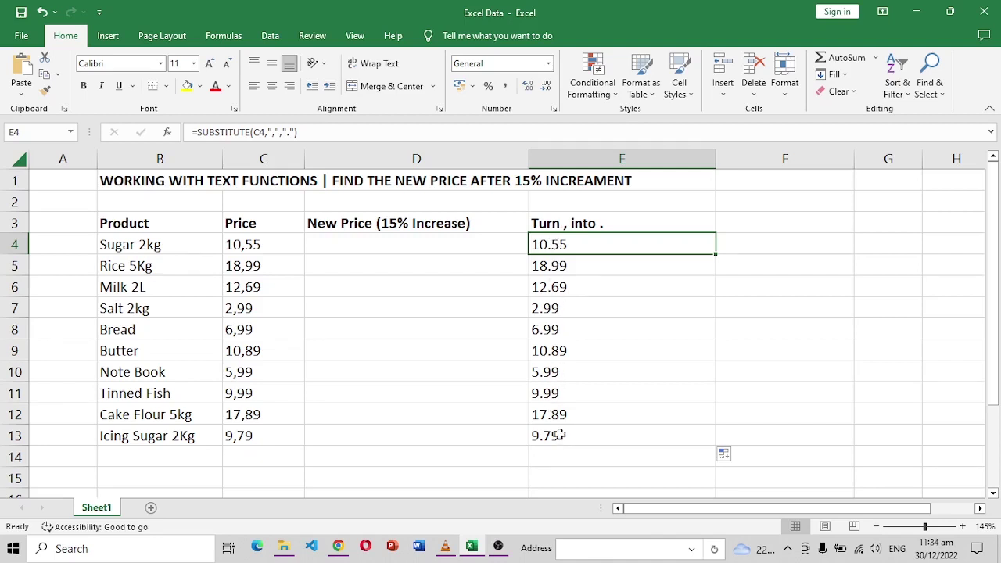
Add the column heading "Turn text to num" in F3
left_click(758, 221)
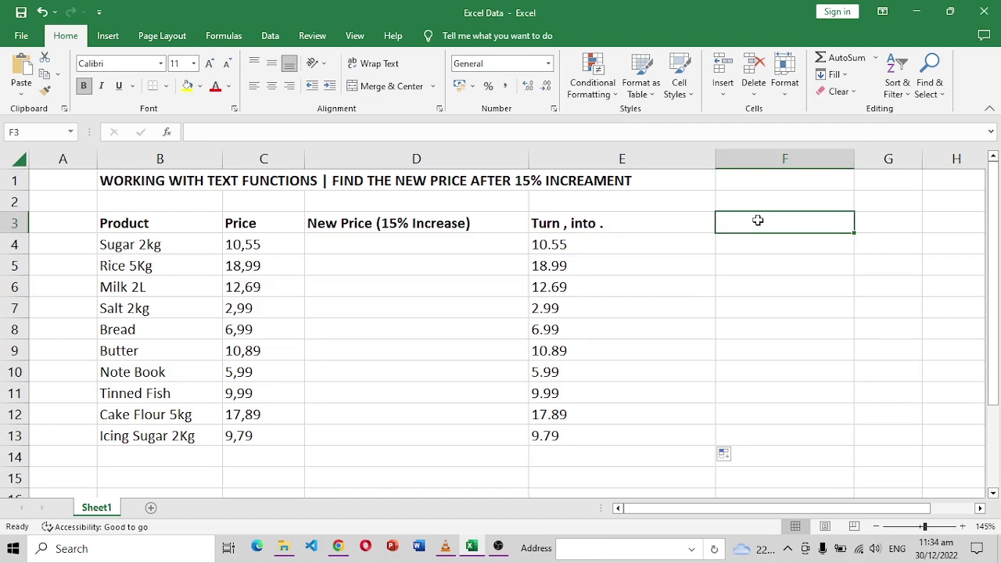
type("T")
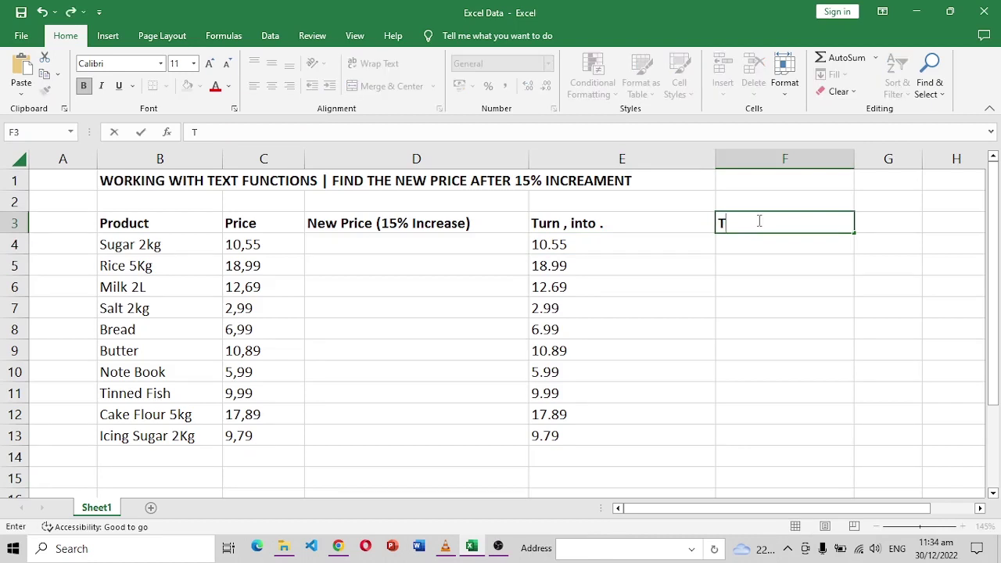
type("urn text")
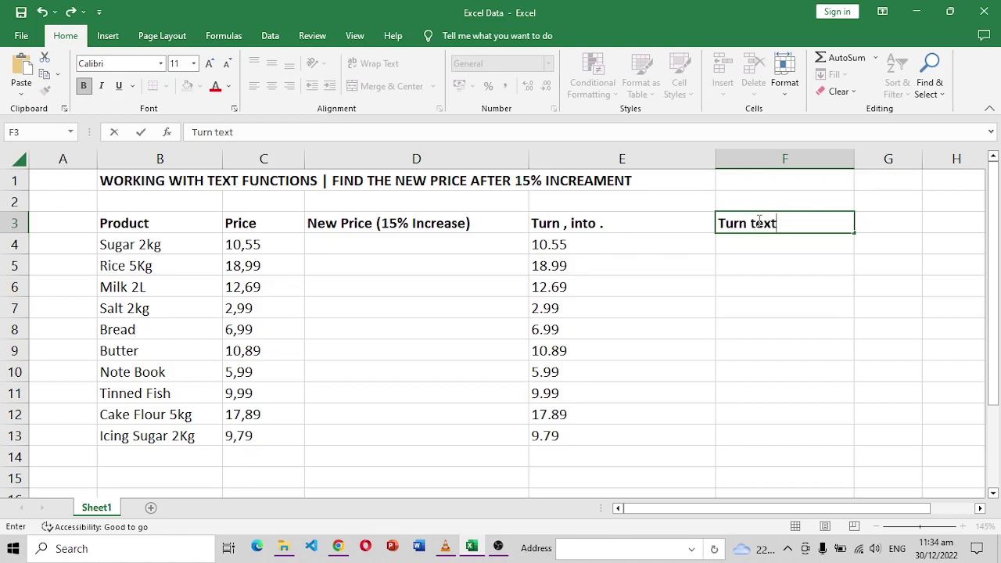
type(" to ")
type("mu")
key("BackSpace")
key("BackSpace")
type("num")
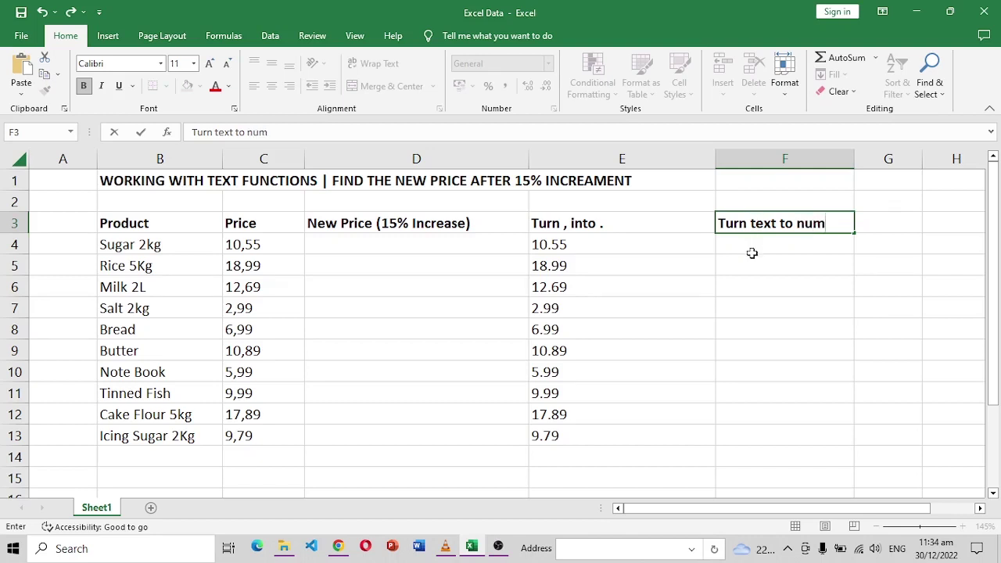
left_click(752, 250)
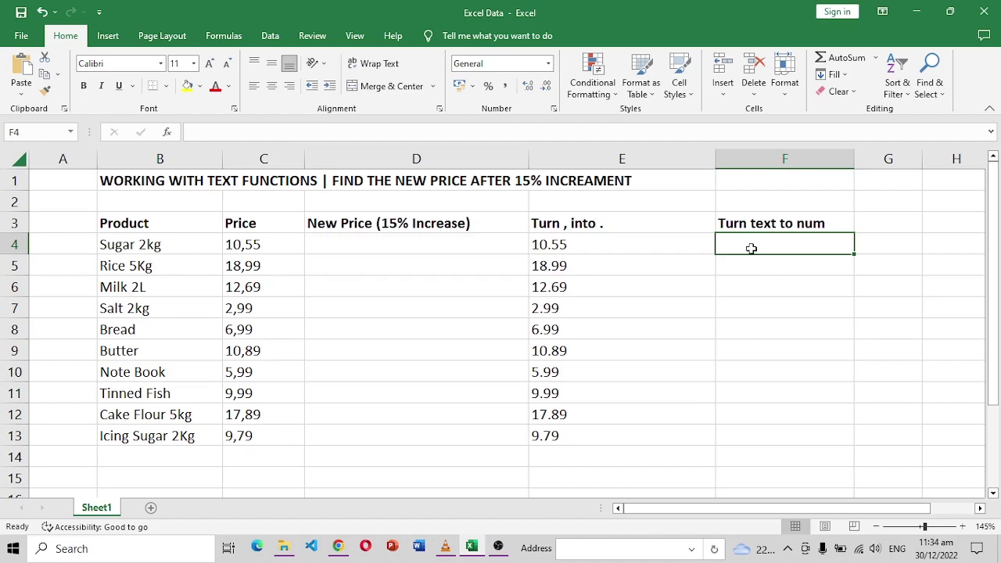
Convert the substituted text prices to numbers with =VALUE(E4) in F4 and fill the formula down to F13
type("=")
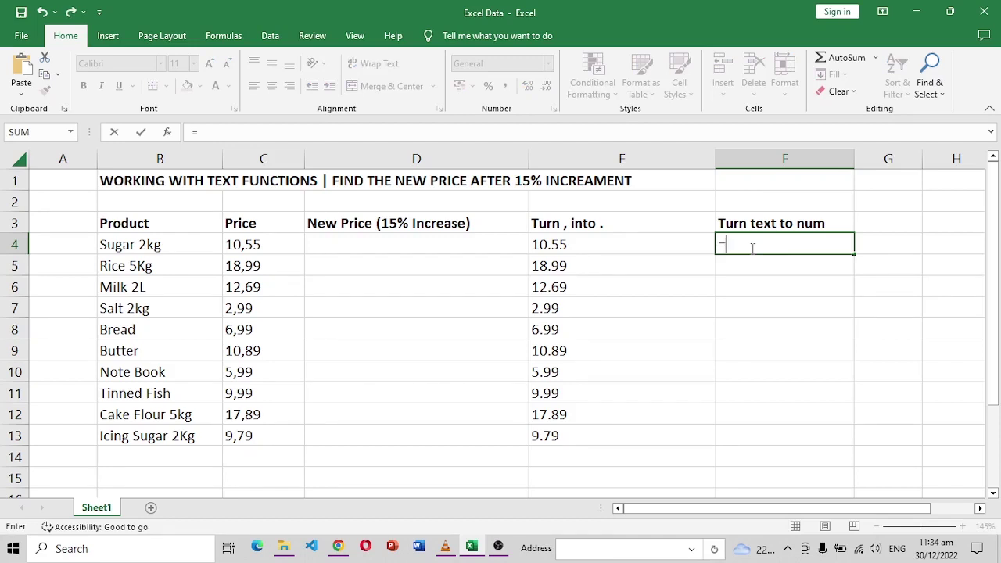
type("VA")
key("Tab")
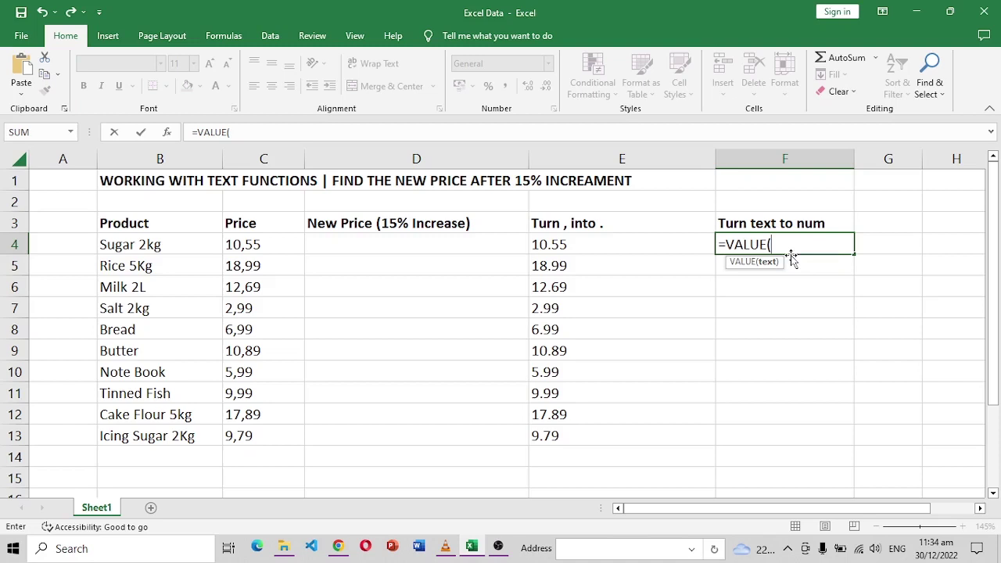
left_click(551, 247)
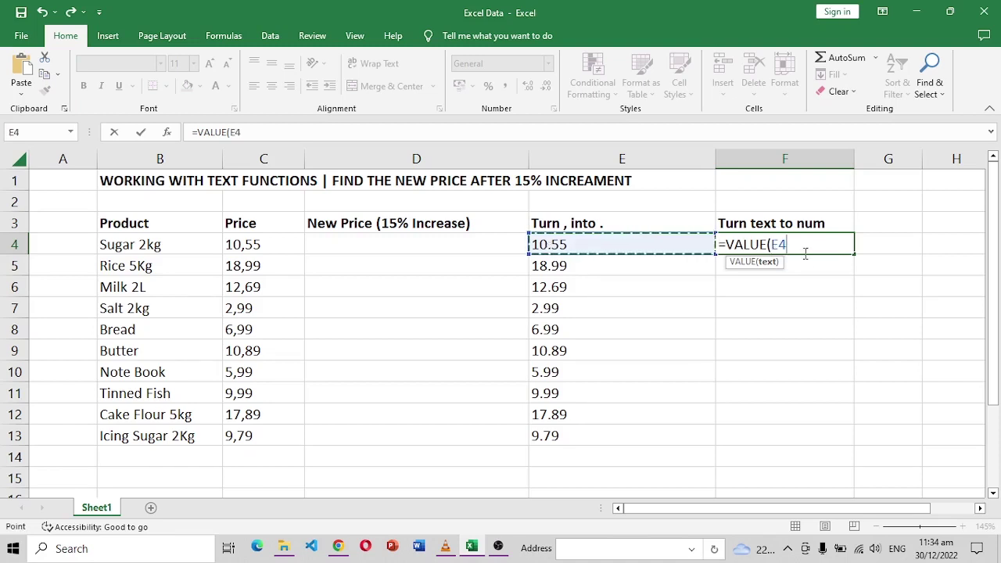
type(")")
key("Return")
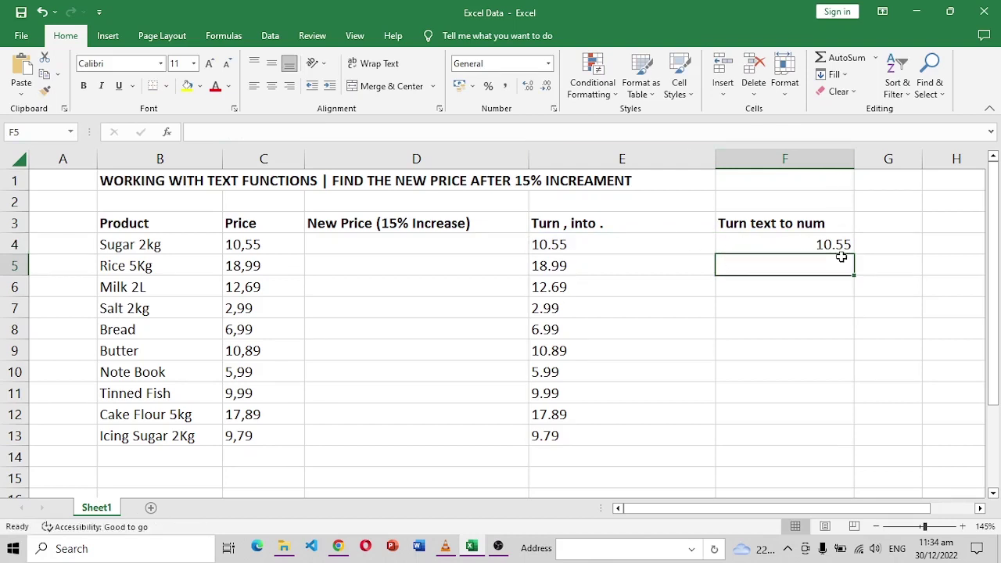
left_click(834, 246)
left_click_drag(853, 255, 855, 444)
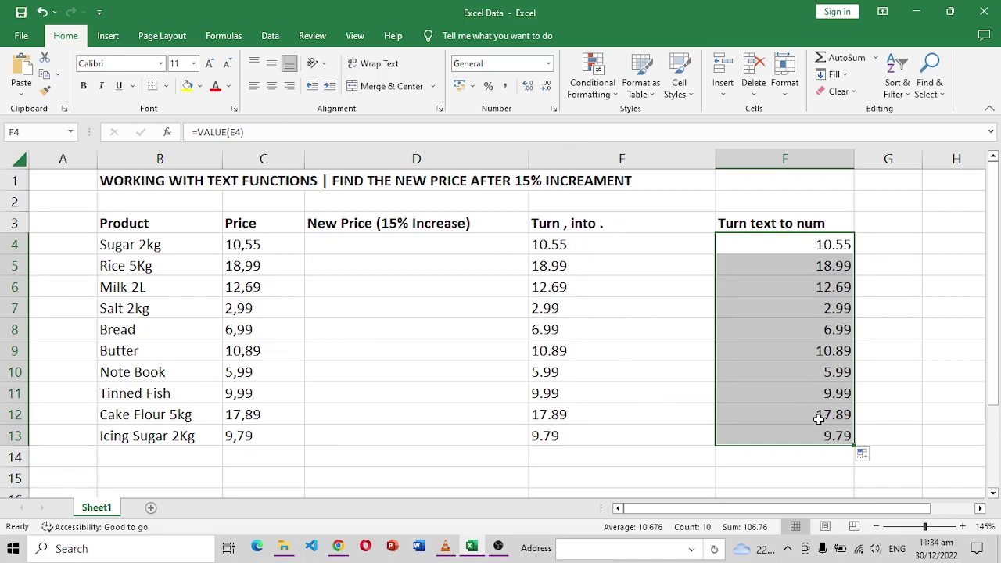
Clear the helper columns in E3:F13, including the headings and the converted prices
left_click(739, 222)
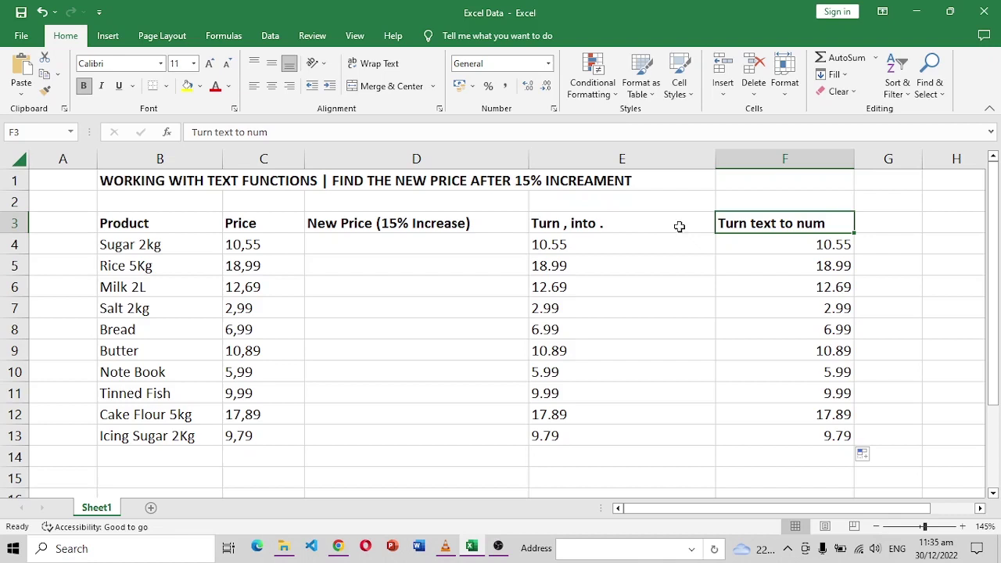
left_click_drag(529, 217, 829, 429)
key("Delete")
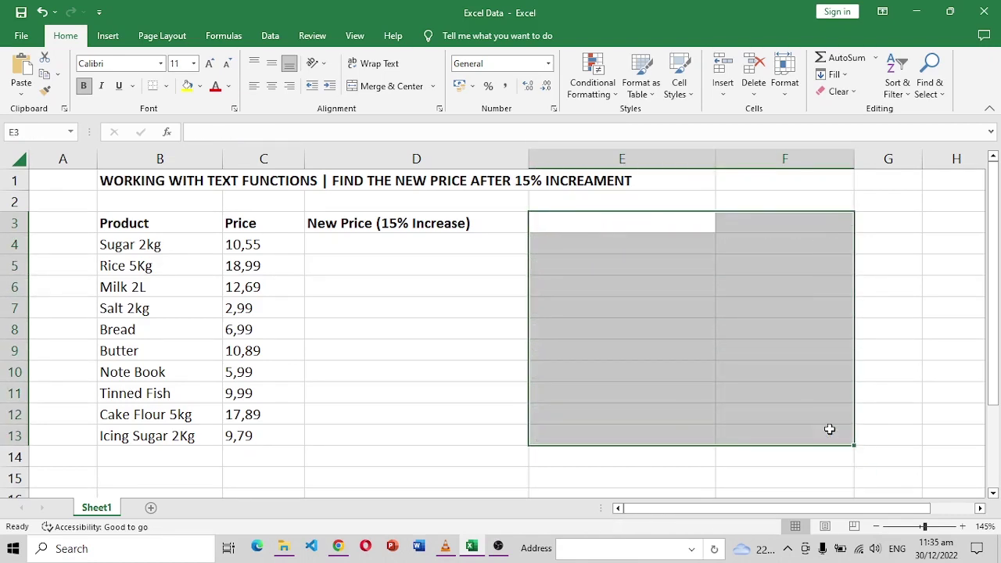
left_click(608, 219)
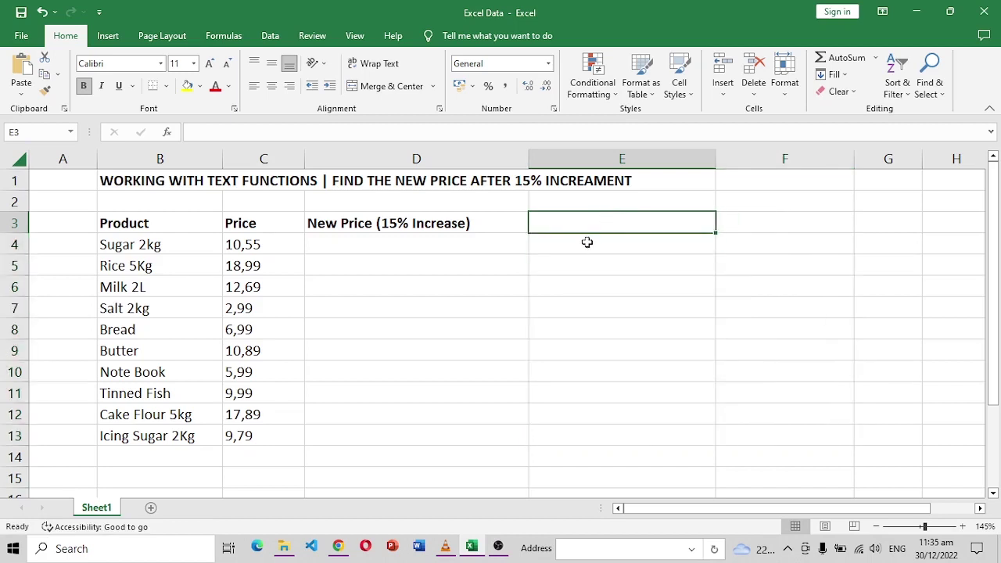
Try to nest both functions in E4 with the formula =VALUE(SUBSTITUTE(C4,","."))
left_click(579, 250)
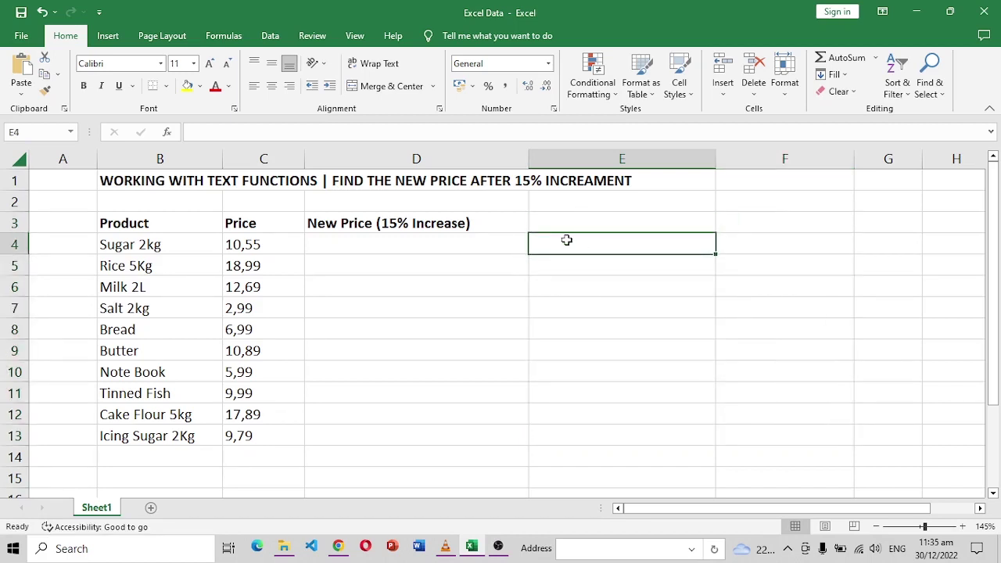
type("=")
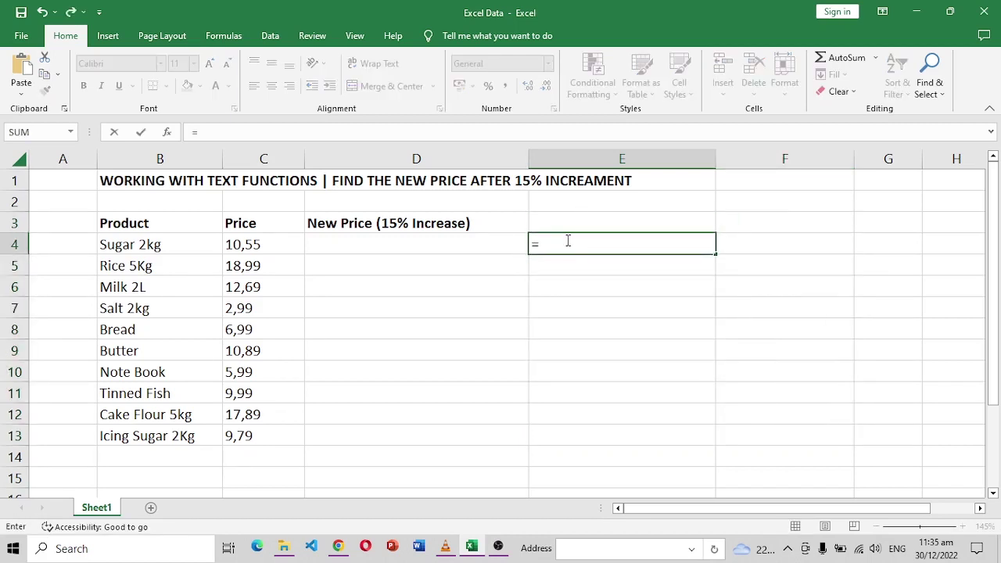
type("VA")
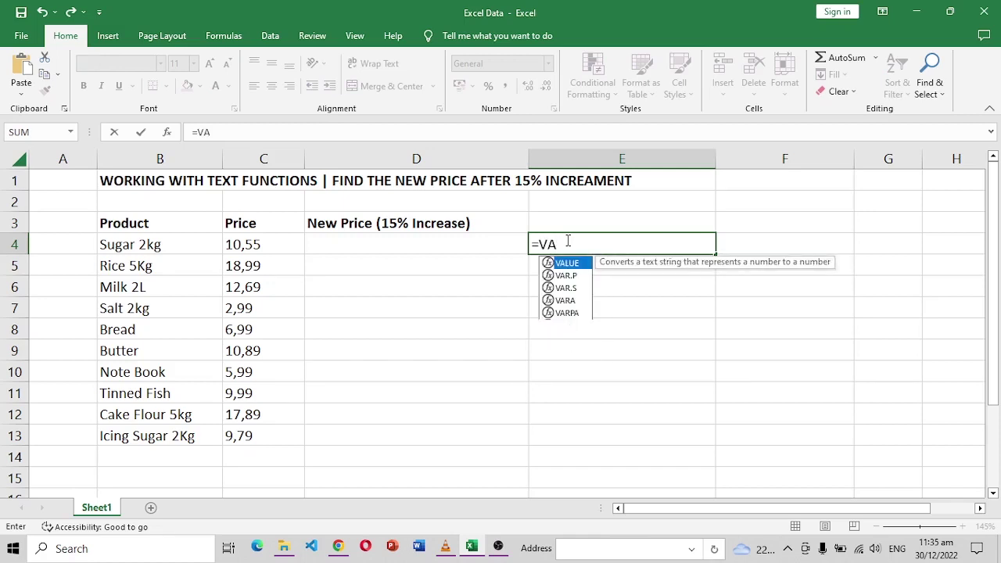
type("LUE(")
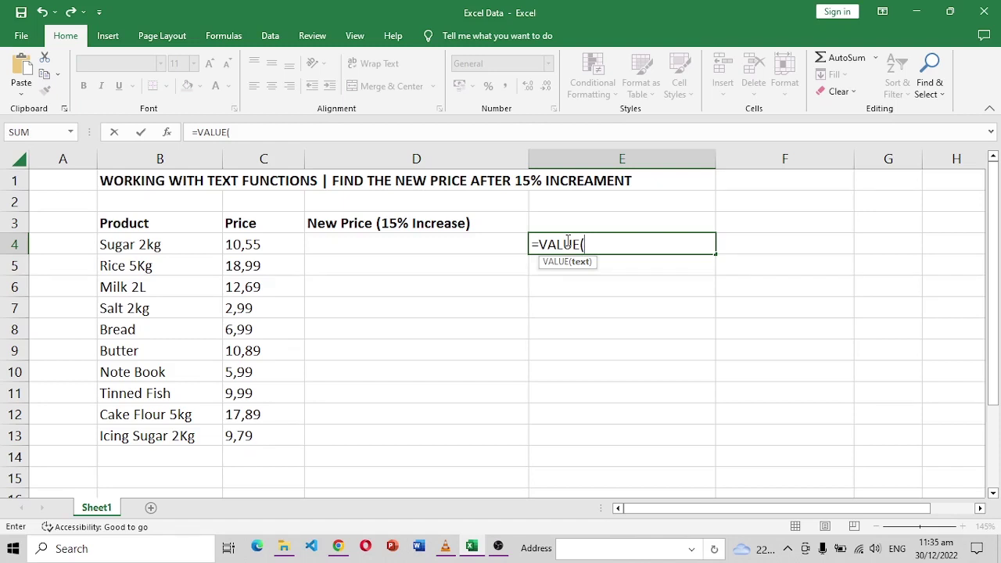
type(" SU")
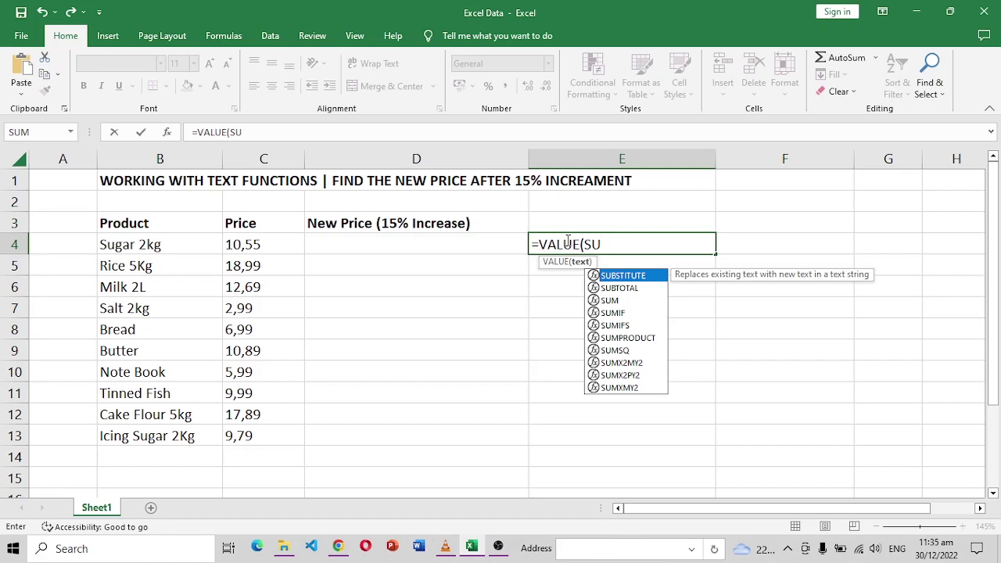
key("Tab")
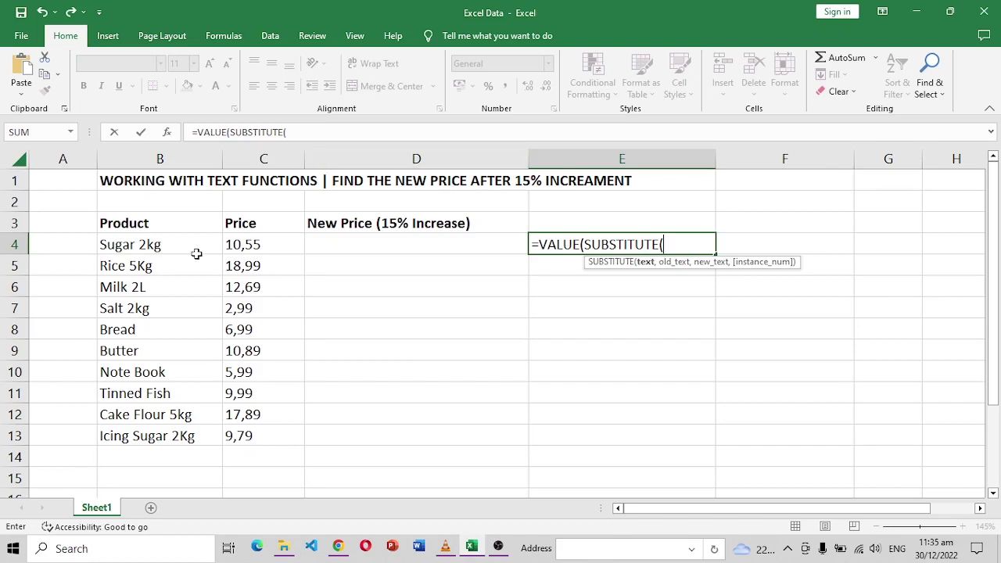
left_click(241, 249)
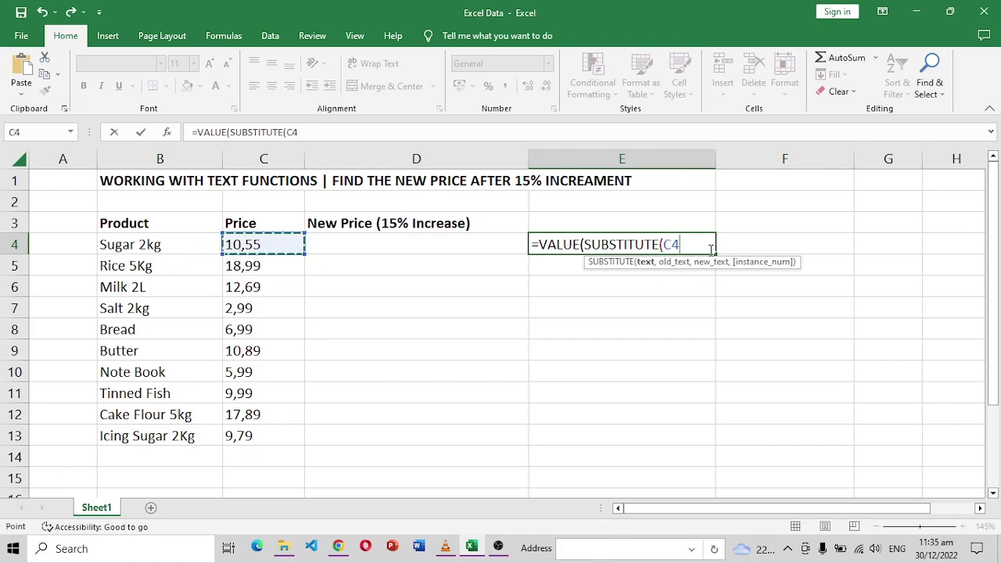
type(",\"")
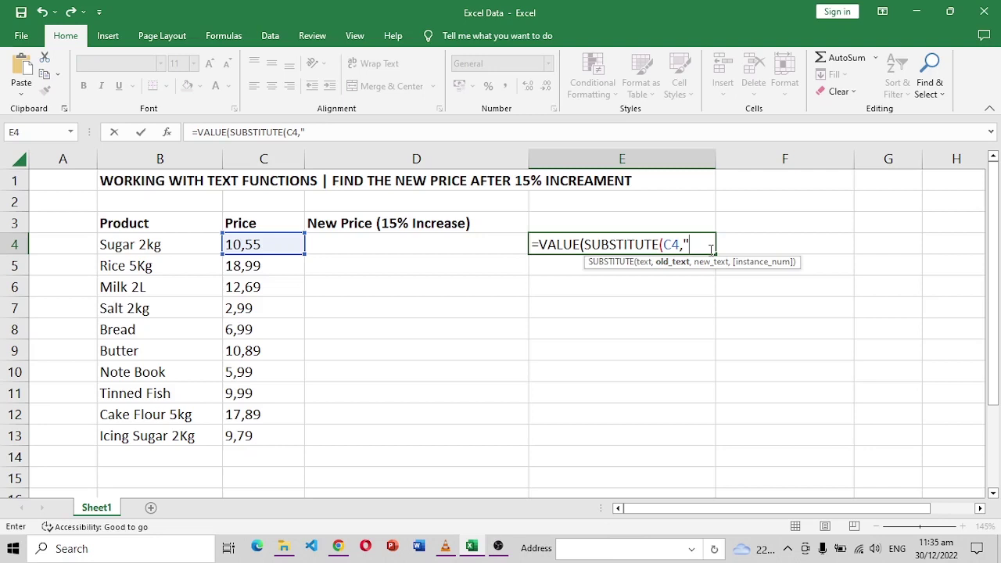
type(",\",")
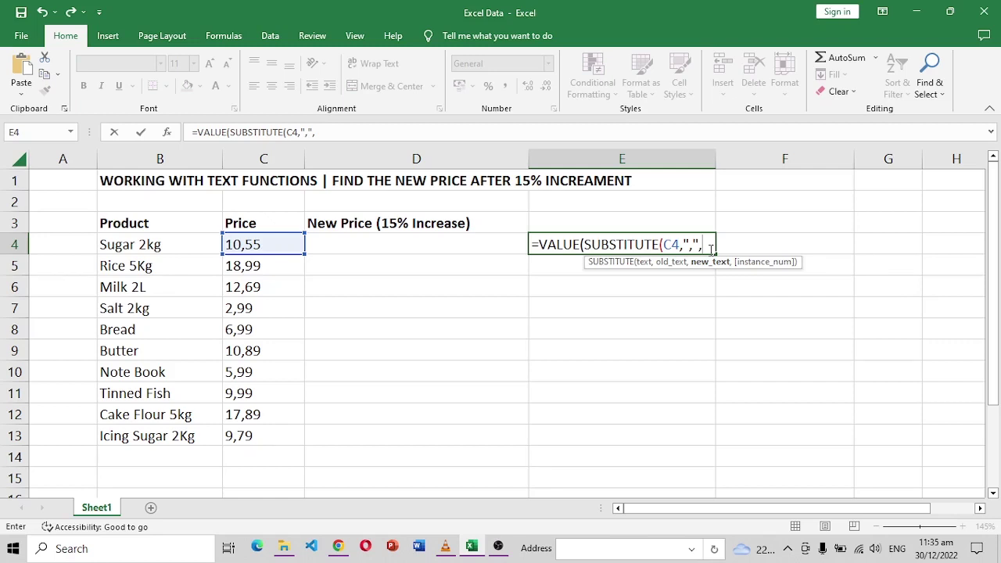
key("BackSpace")
type(".")
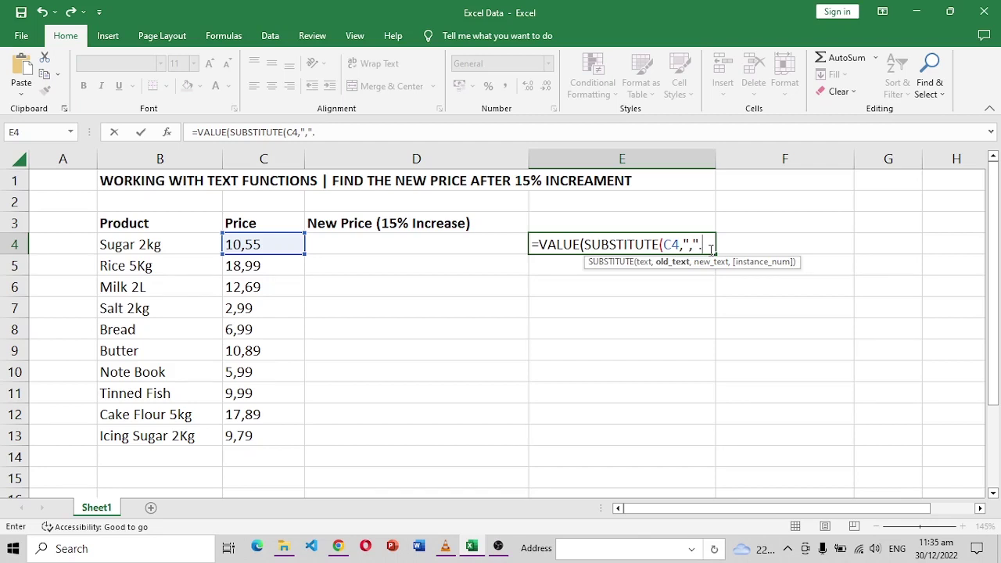
type("\"))")
key("Return")
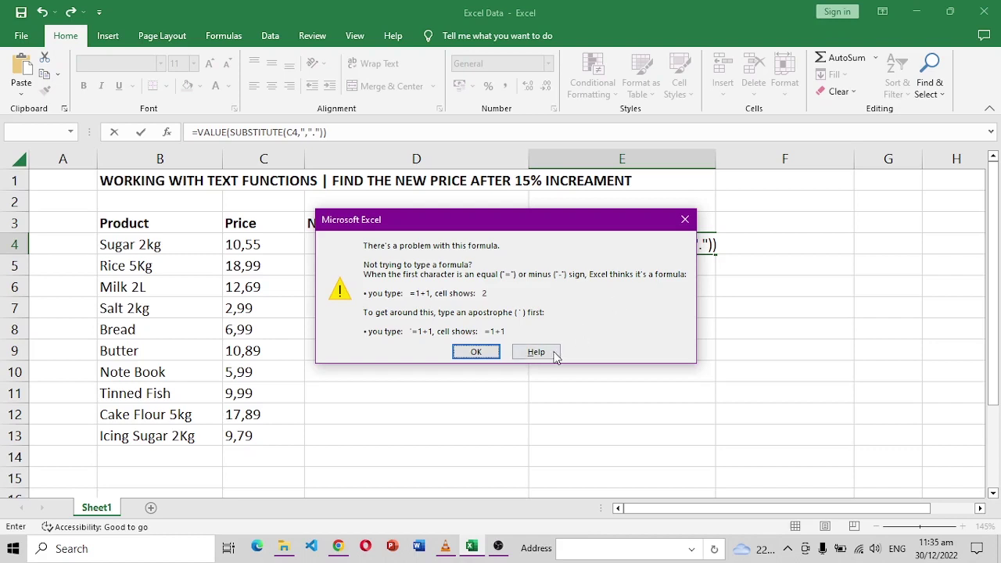
left_click(474, 353)
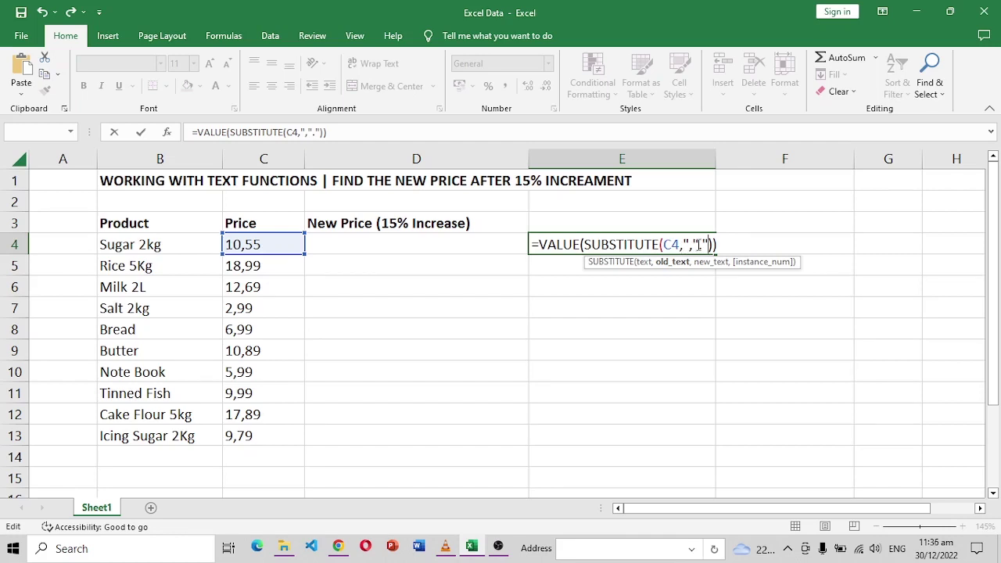
Correct the formula in E4 to =VALUE(SUBSTITUTE(C4,",",".")) by adding the missing comma between the arguments
left_click(696, 245)
type(",")
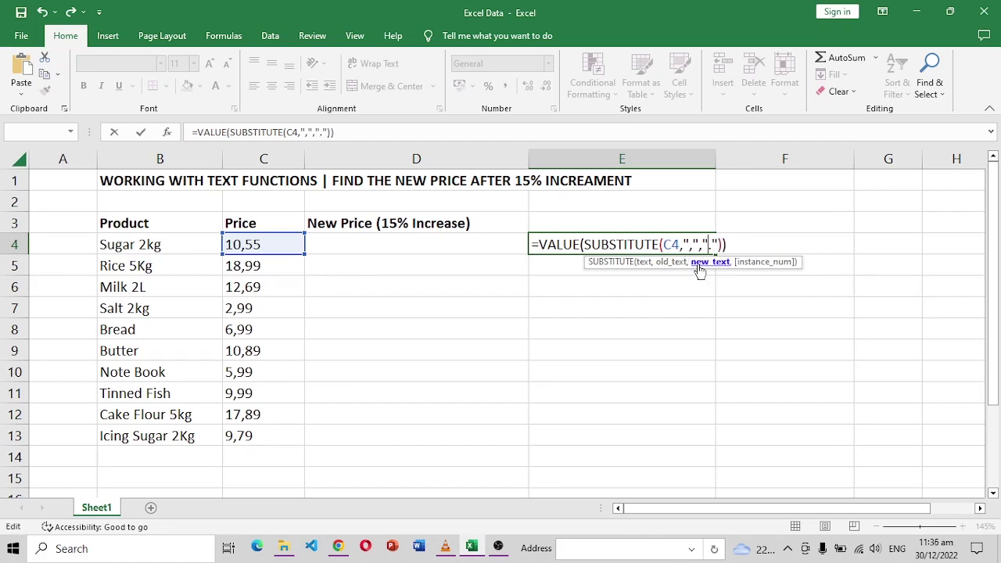
left_click(742, 239)
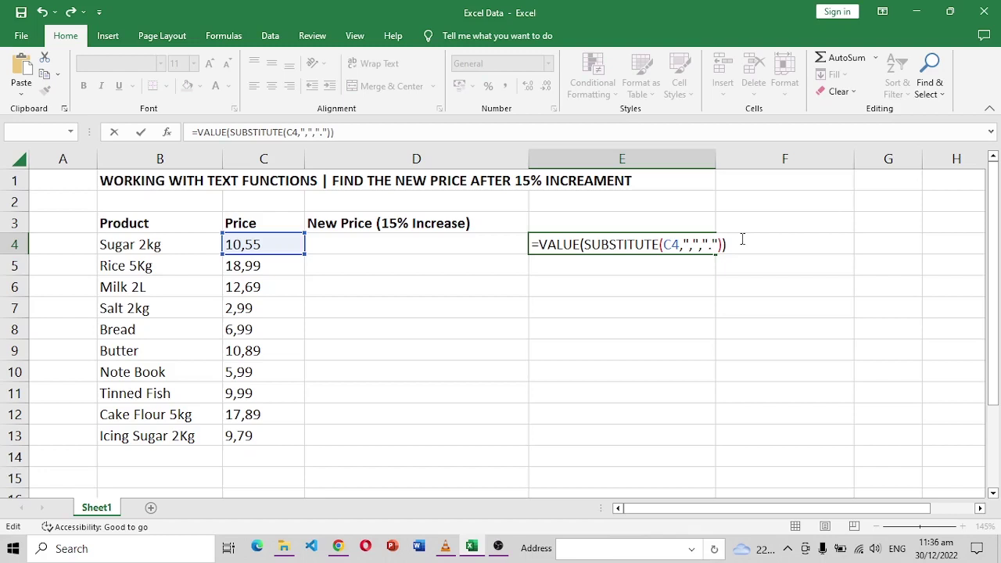
key("Return")
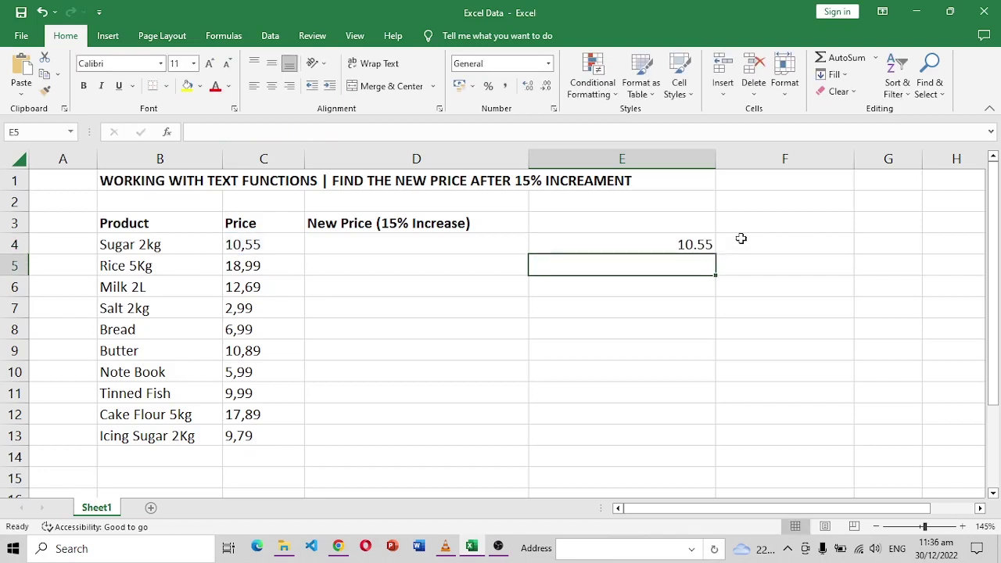
left_click(683, 245)
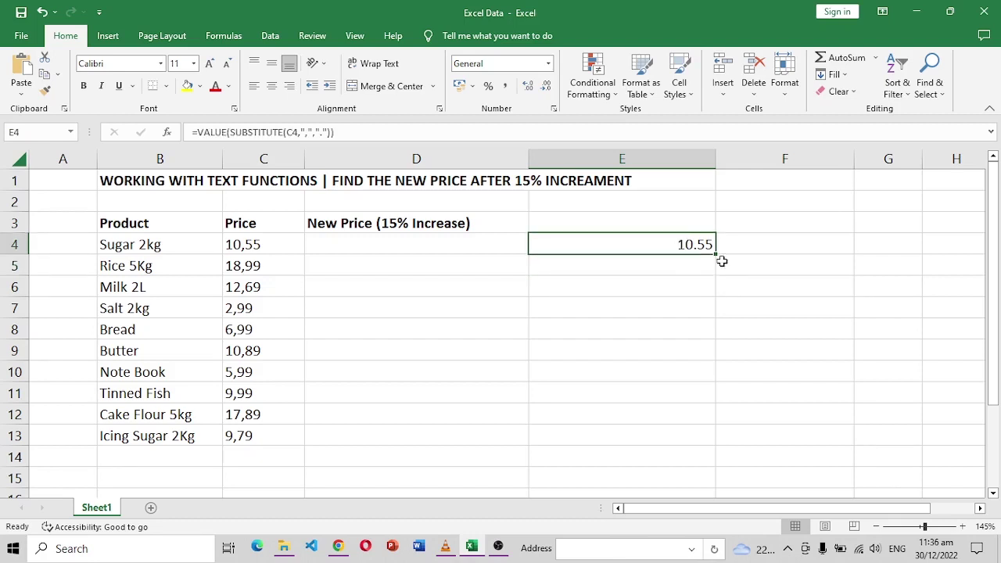
Delete the nested test formula from E4
left_click(406, 245)
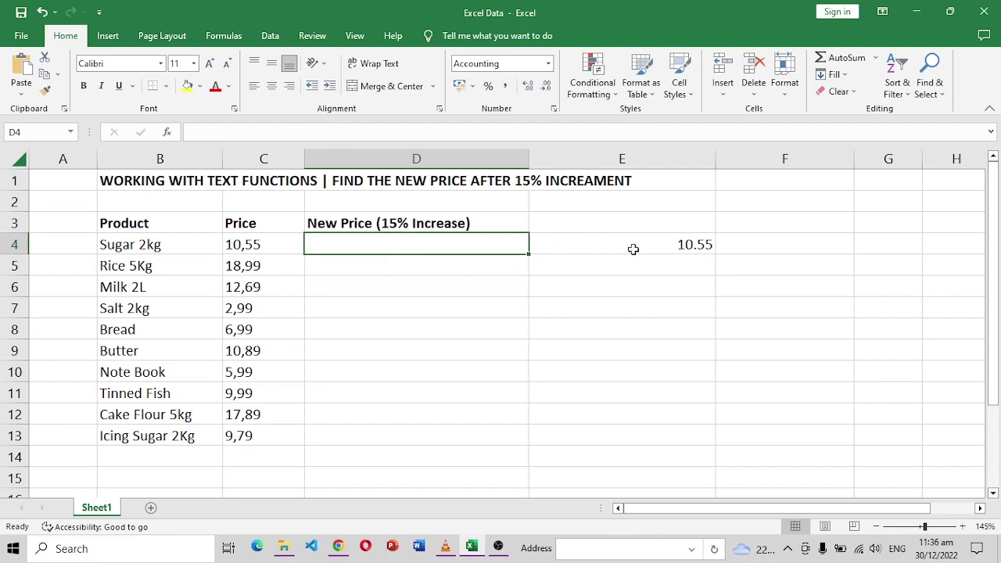
left_click(633, 249)
key("Delete")
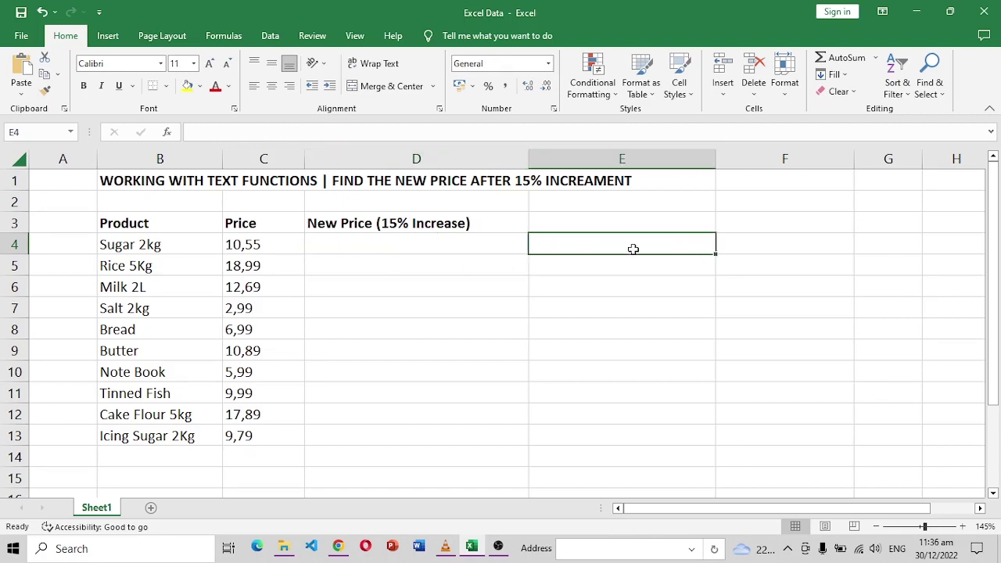
Calculate the new prices with =VALUE(SUBSTITUTE(C4,",","."))*1.15 in D4 and fill the formula down to D13
left_click(376, 247)
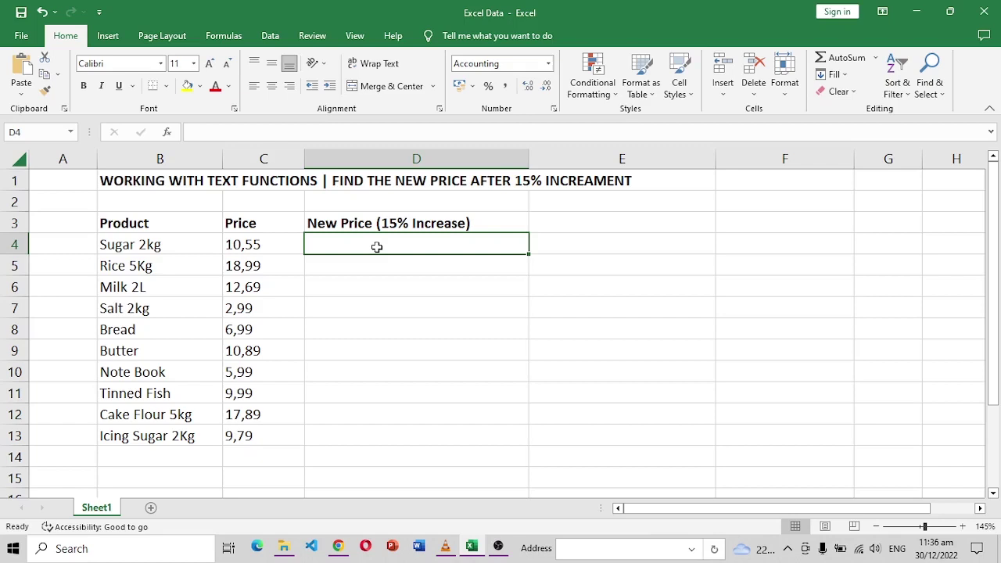
type("=")
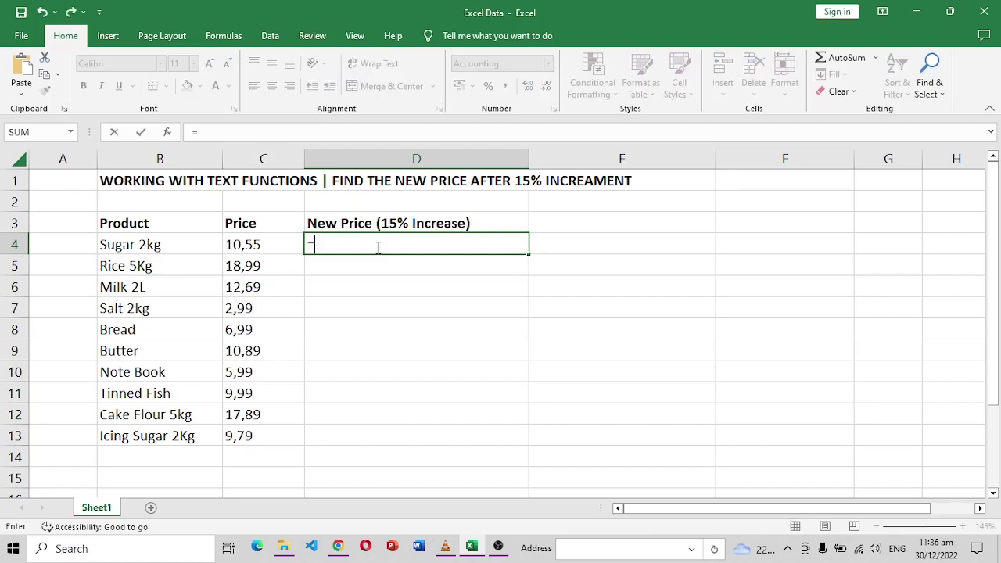
type("VALUE")
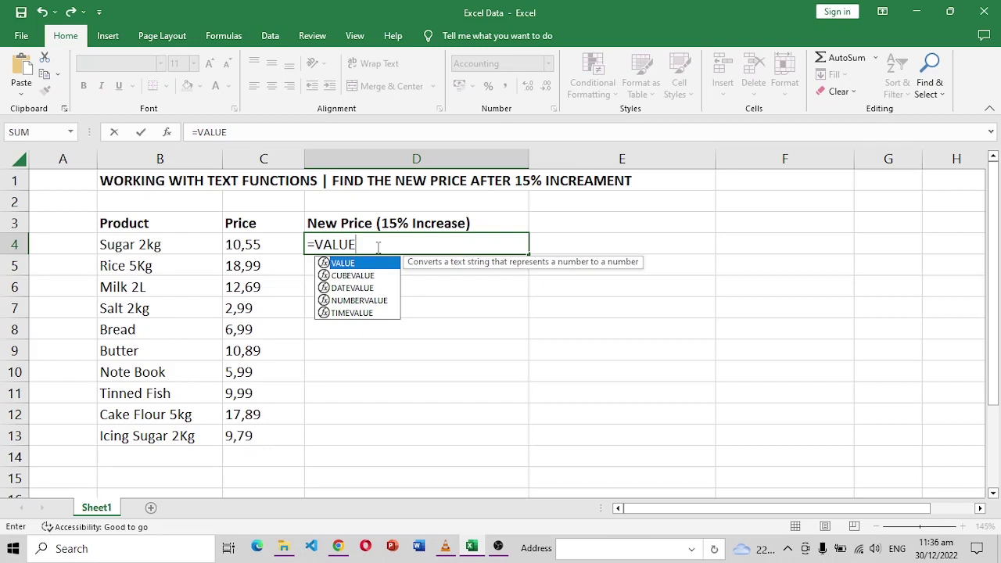
type("(SU")
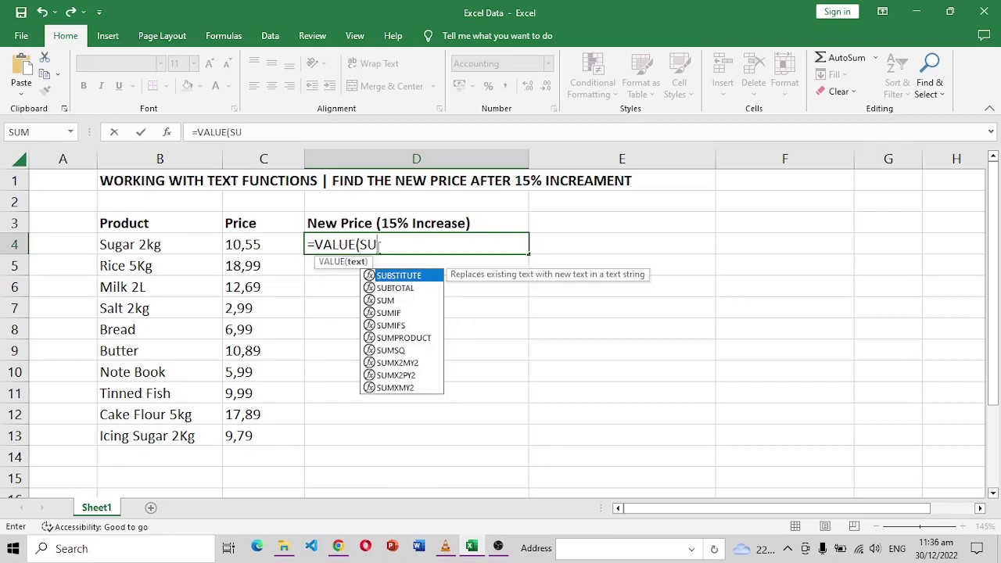
key("Tab")
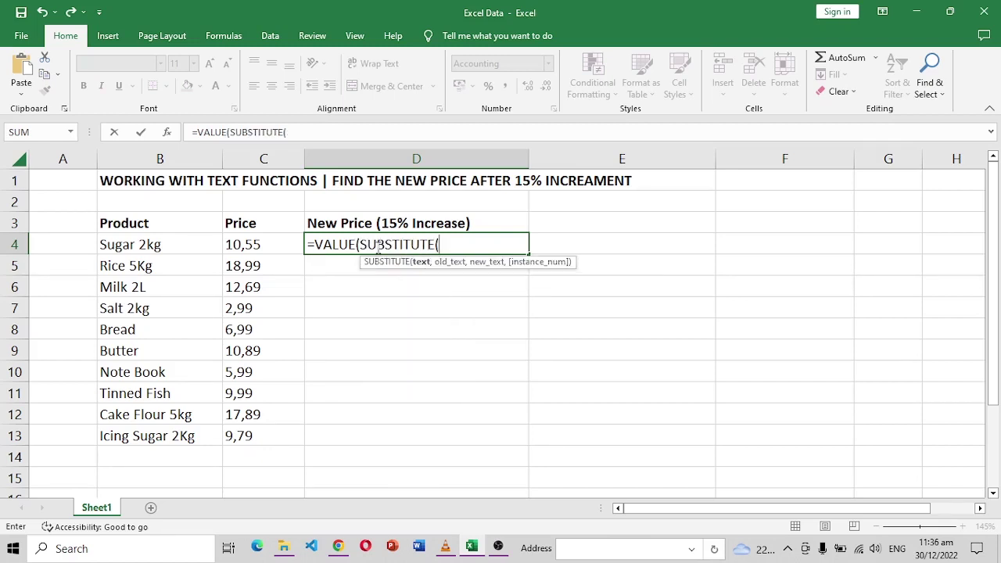
left_click(259, 245)
type(",\",")
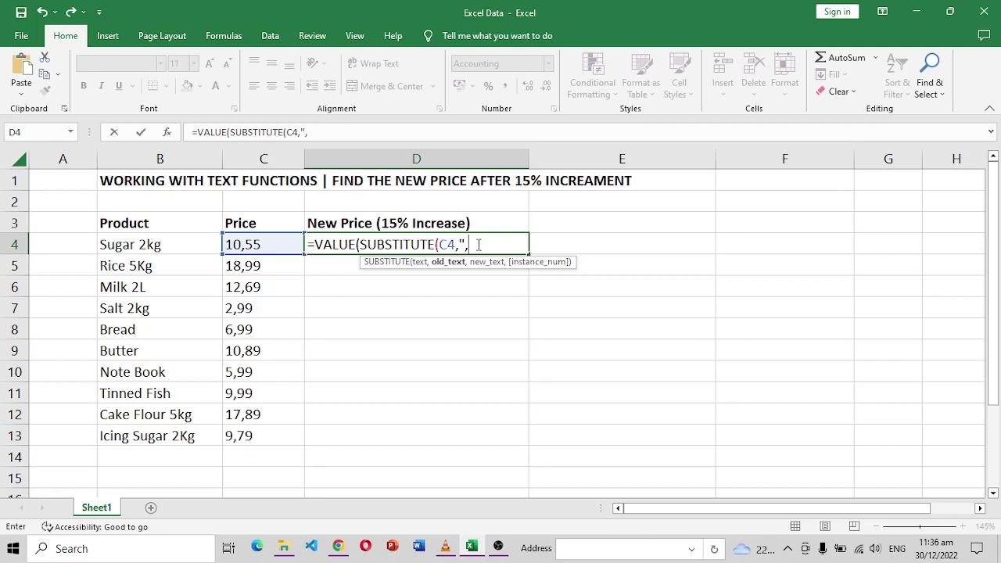
type("\",")
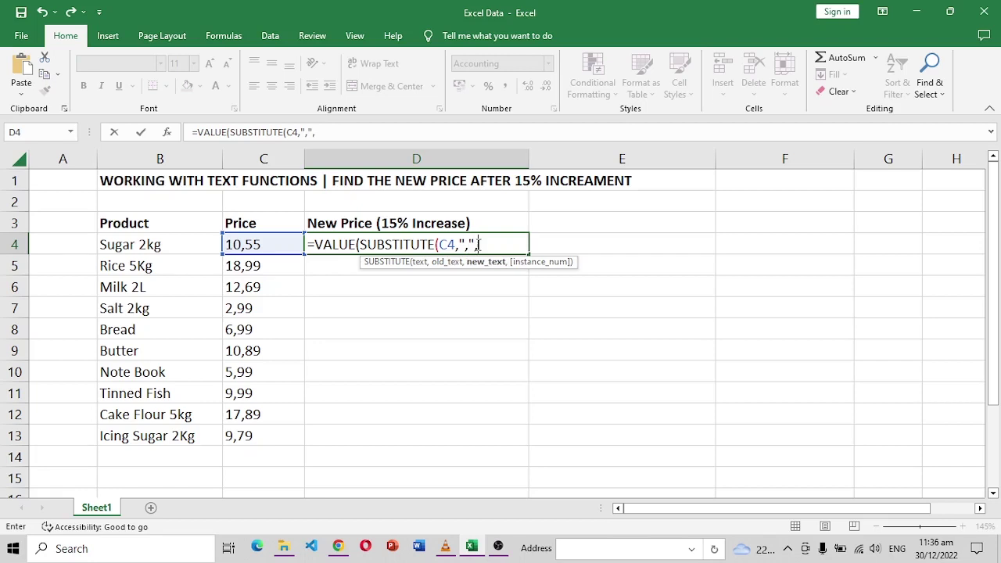
type("\".\"))*")
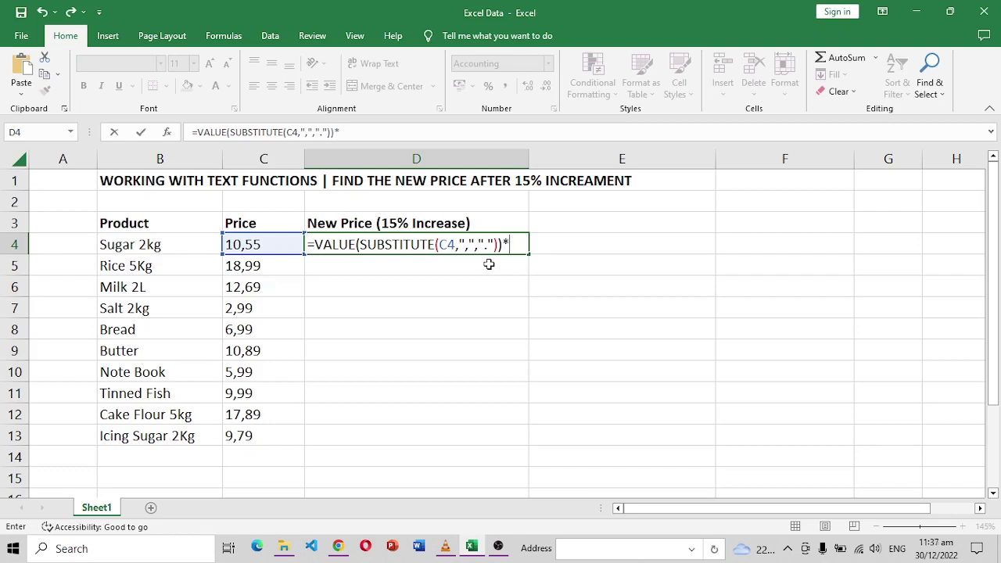
type("15")
key("Return")
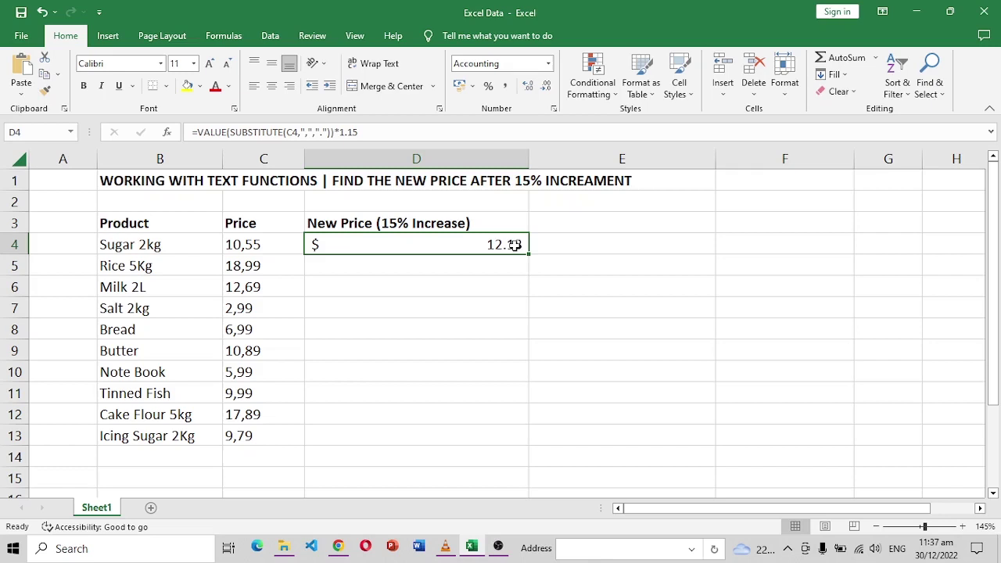
left_click_drag(528, 254, 532, 448)
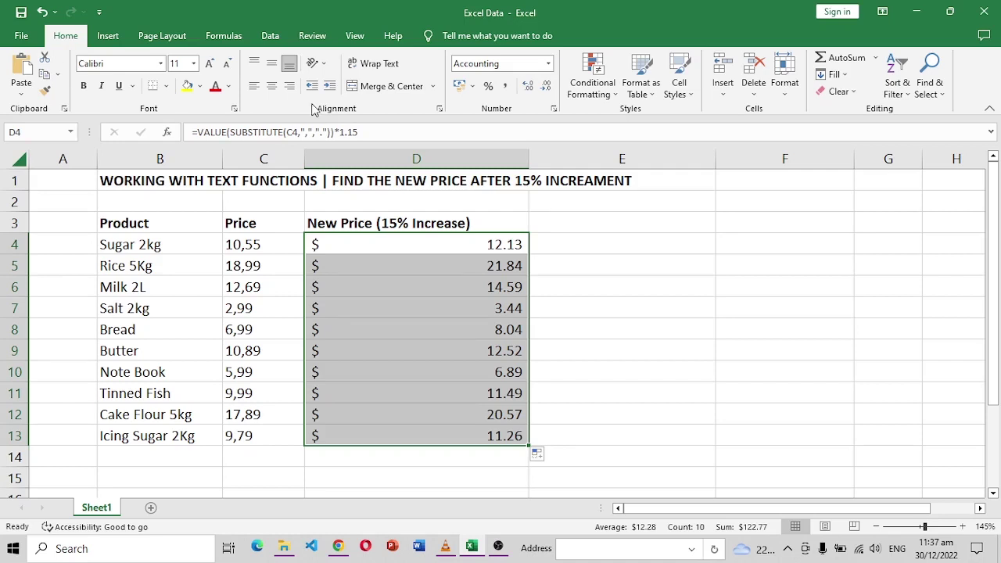
Format the new prices in D4:D13 with the £ English (United Kingdom) accounting format
left_click(472, 86)
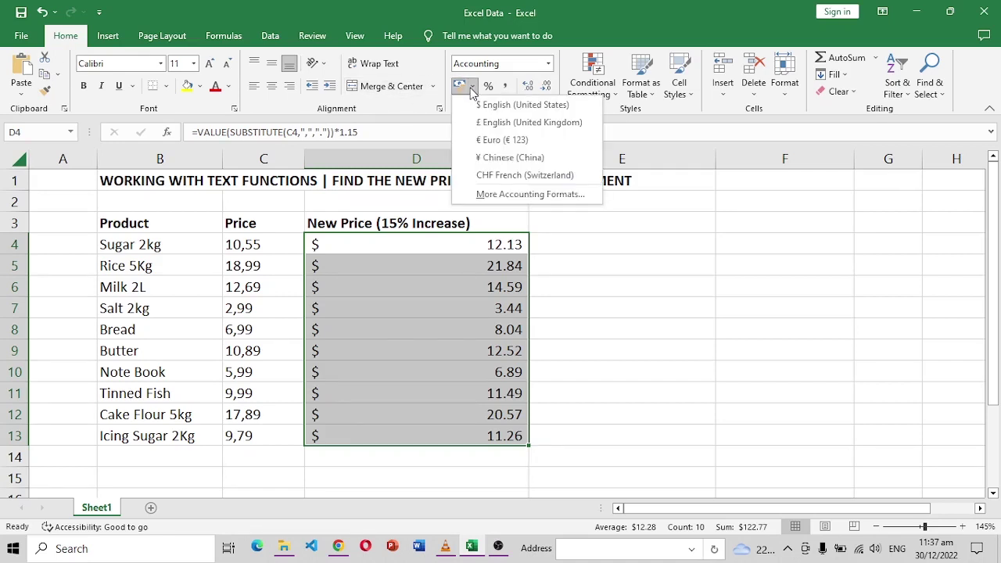
left_click(514, 122)
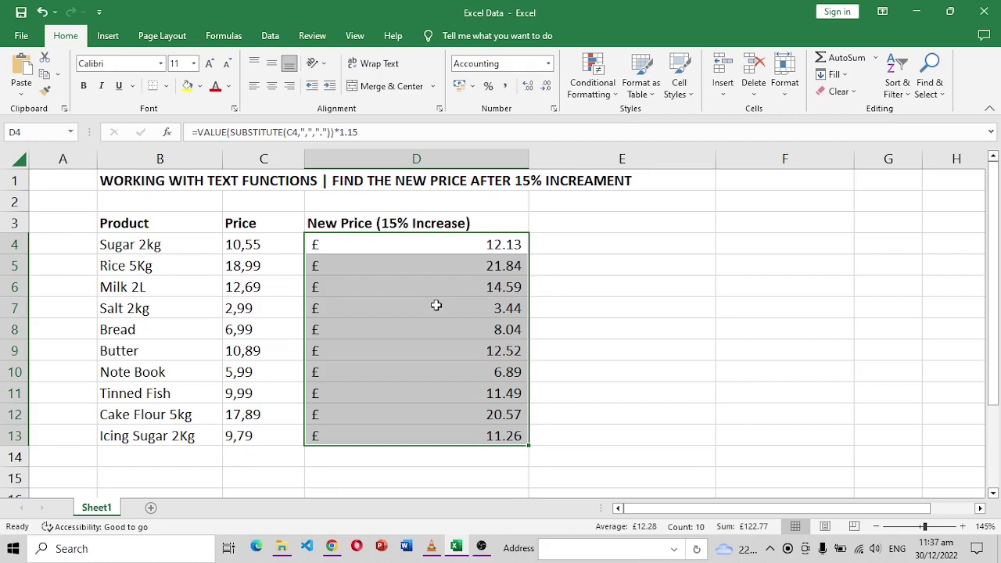
left_click(594, 242)
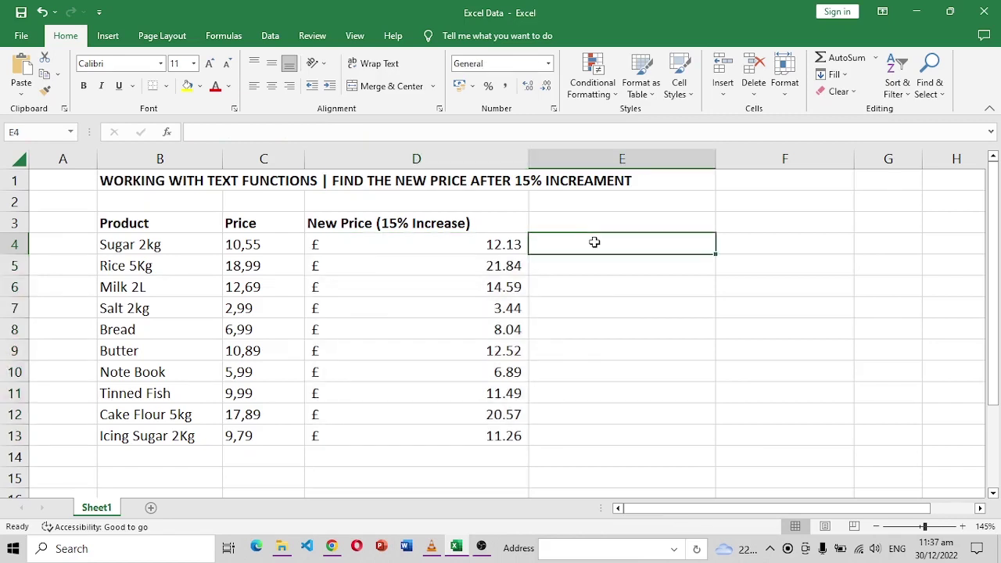